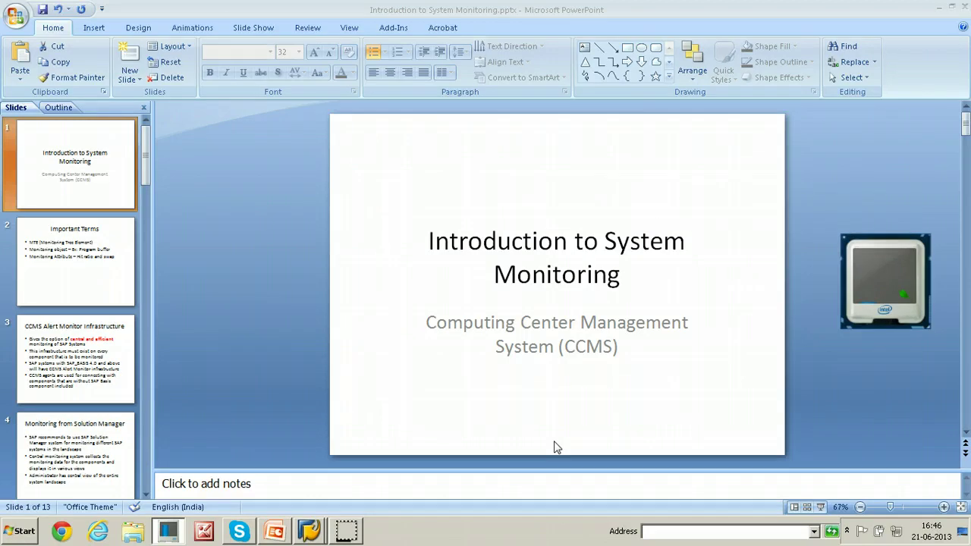
Step: Read through the presentation from the title slide to the "CCMS Alert Monitor – RZ20" slide
click(547, 419)
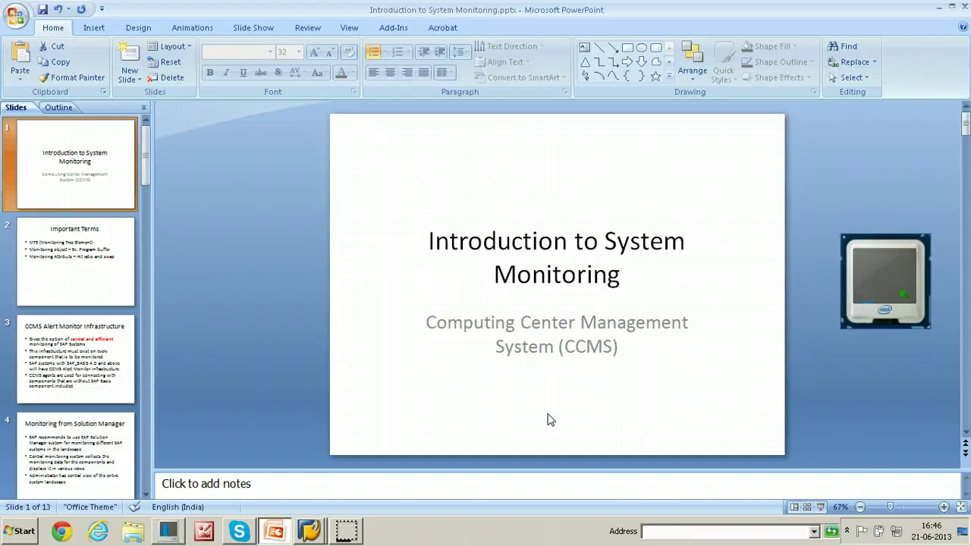
scroll(550, 420, down, 1)
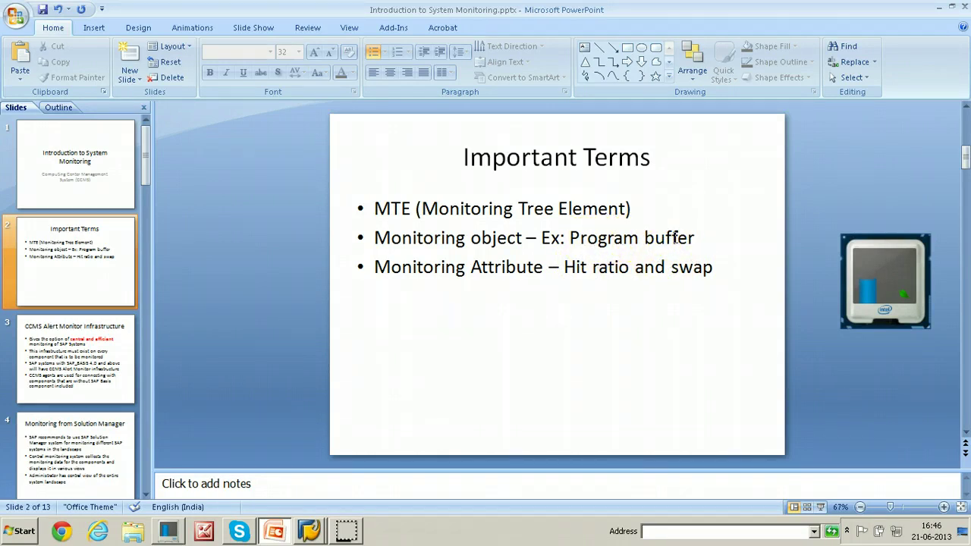
scroll(613, 317, down, 1)
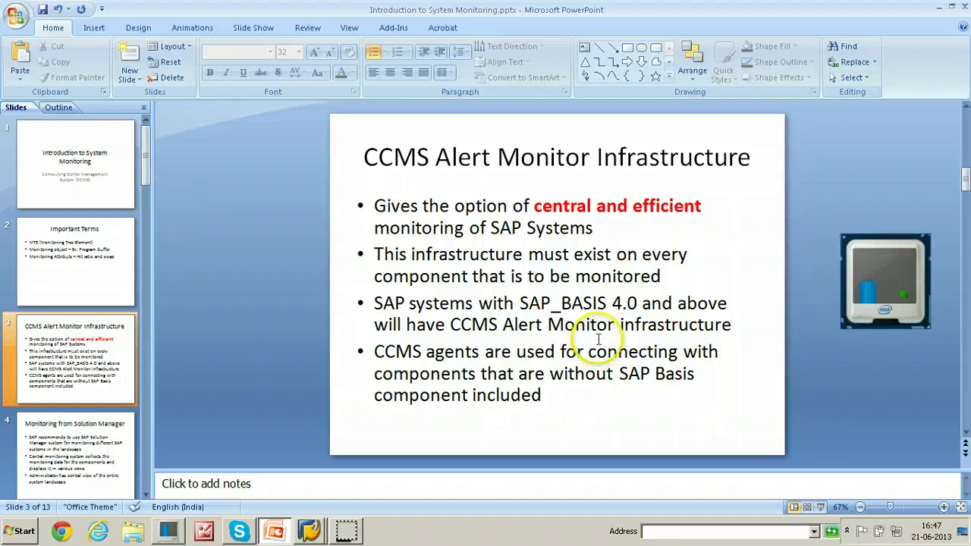
scroll(598, 339, down, 1)
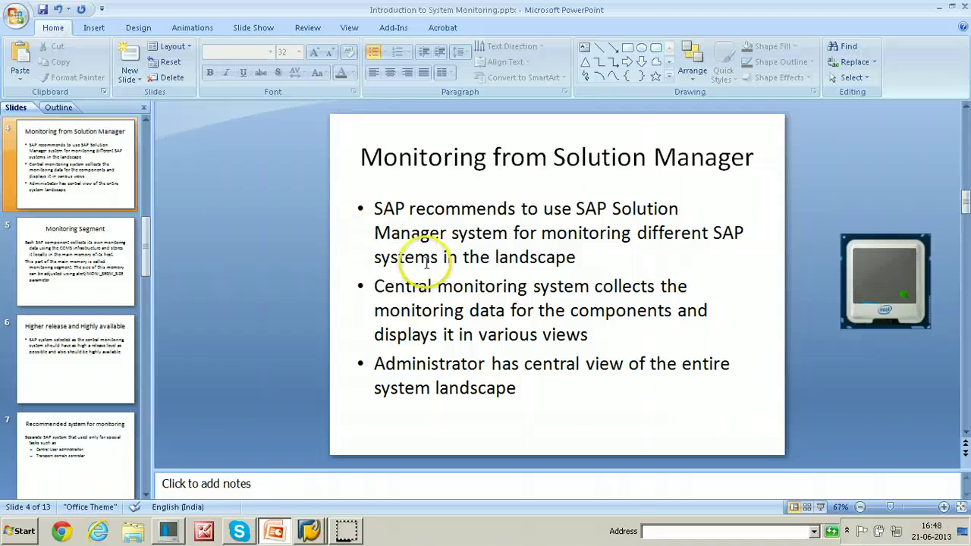
key(Page_Down)
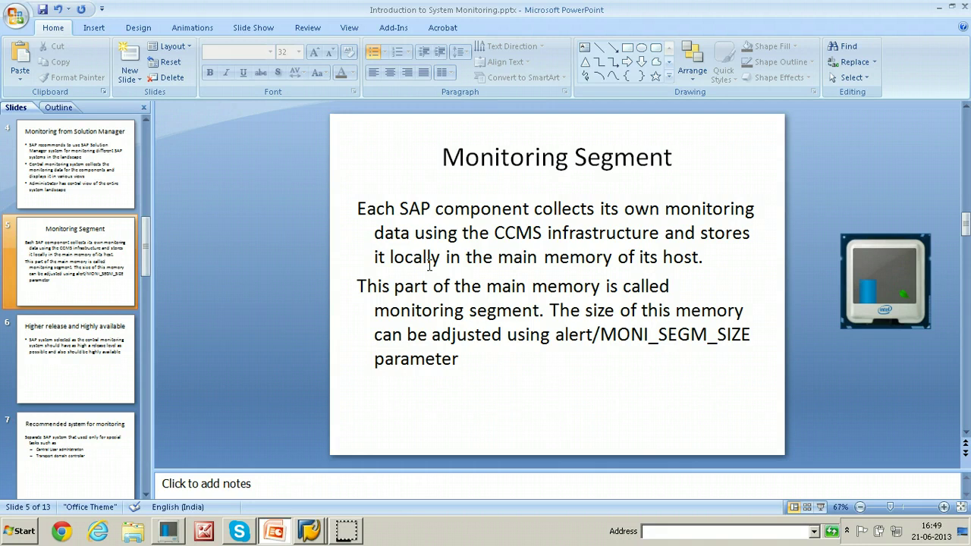
click(447, 246)
scroll(451, 245, down, 1)
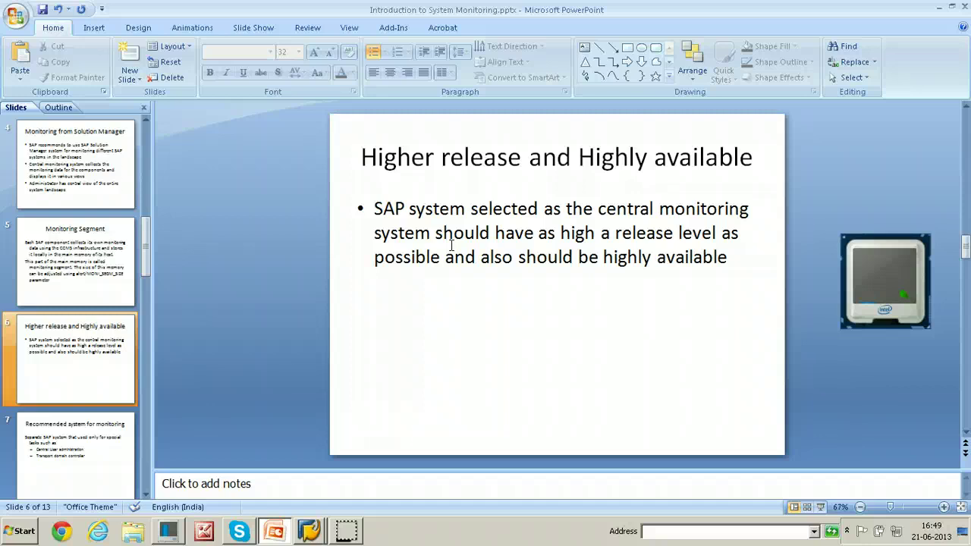
scroll(455, 255, down, 1)
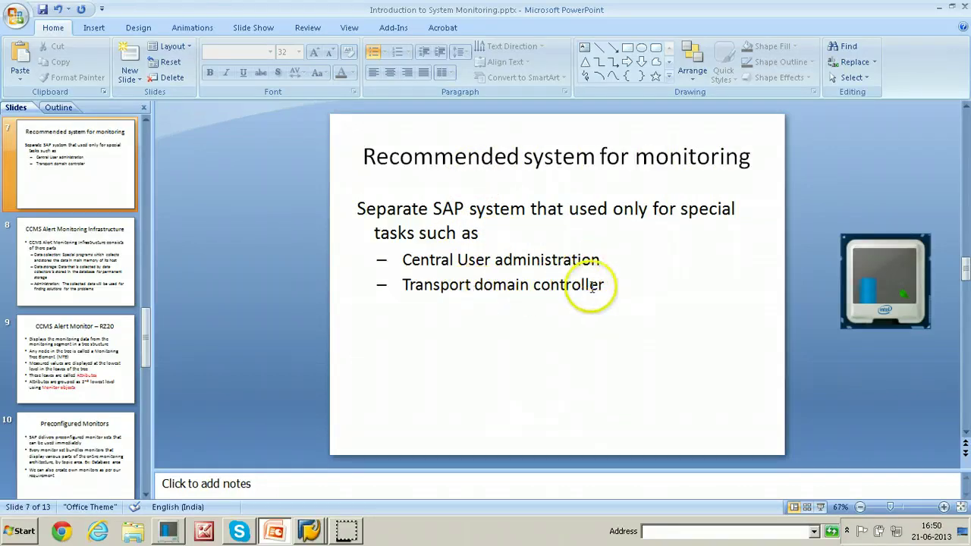
scroll(592, 286, down, 1)
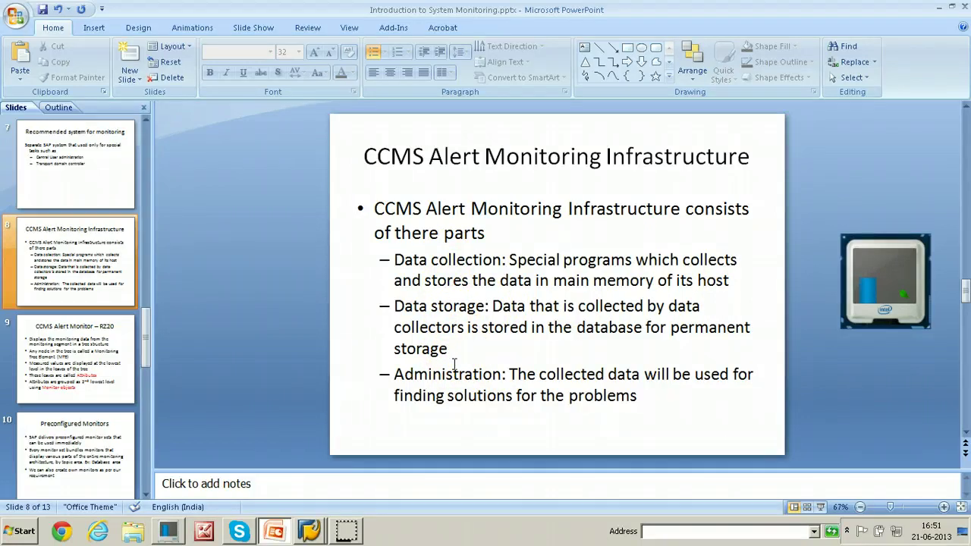
click(532, 353)
scroll(532, 353, down, 1)
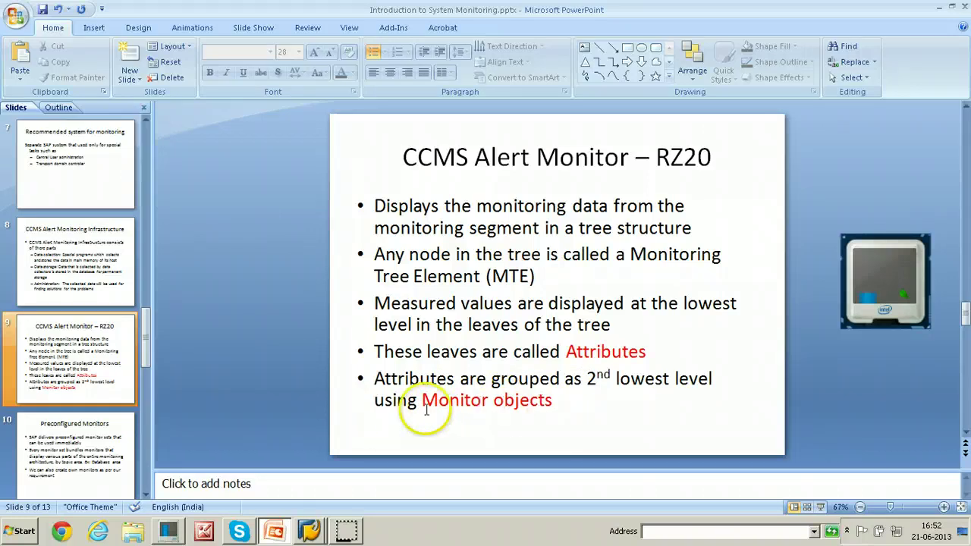
Step: Switch to the SAP Easy Access window and run transaction rz20
click(309, 528)
click(304, 500)
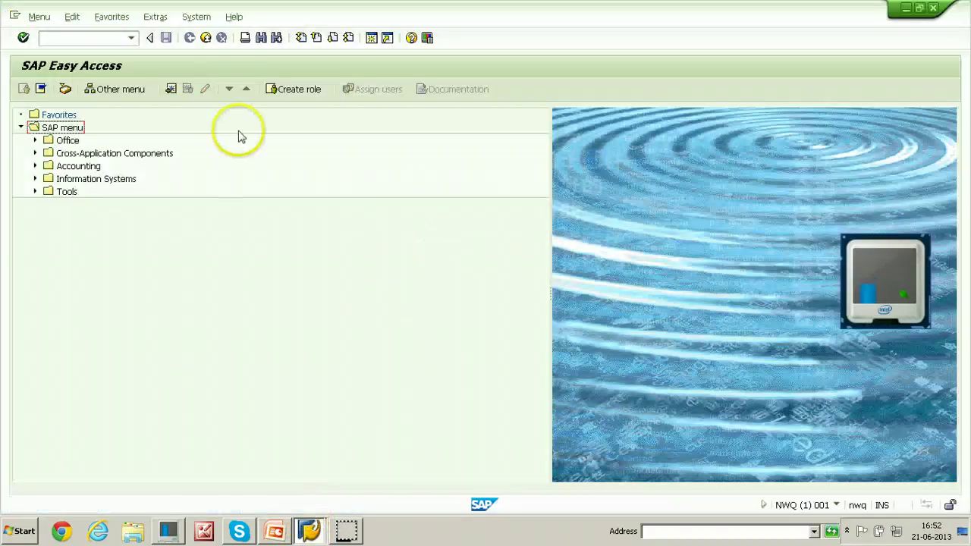
click(90, 38)
text(r)
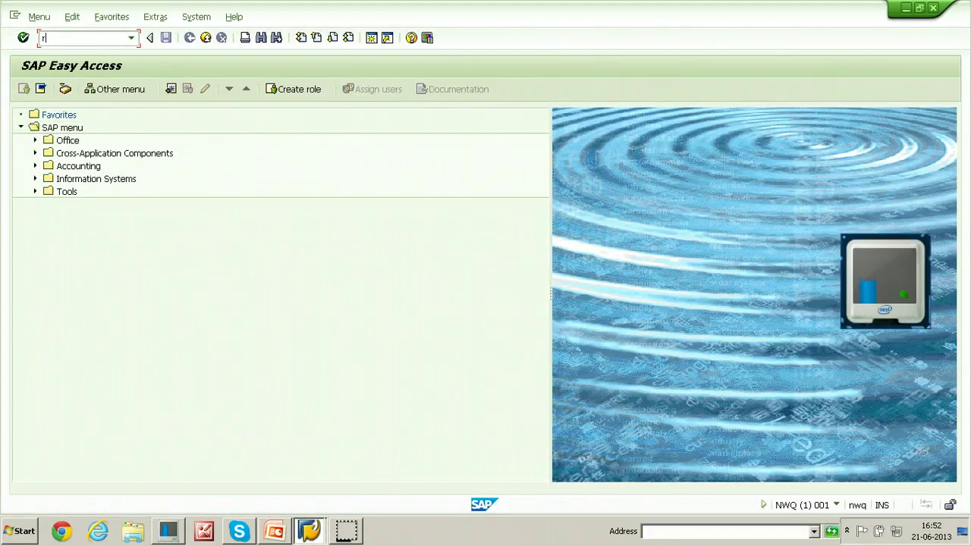
text(z20)
key(Return)
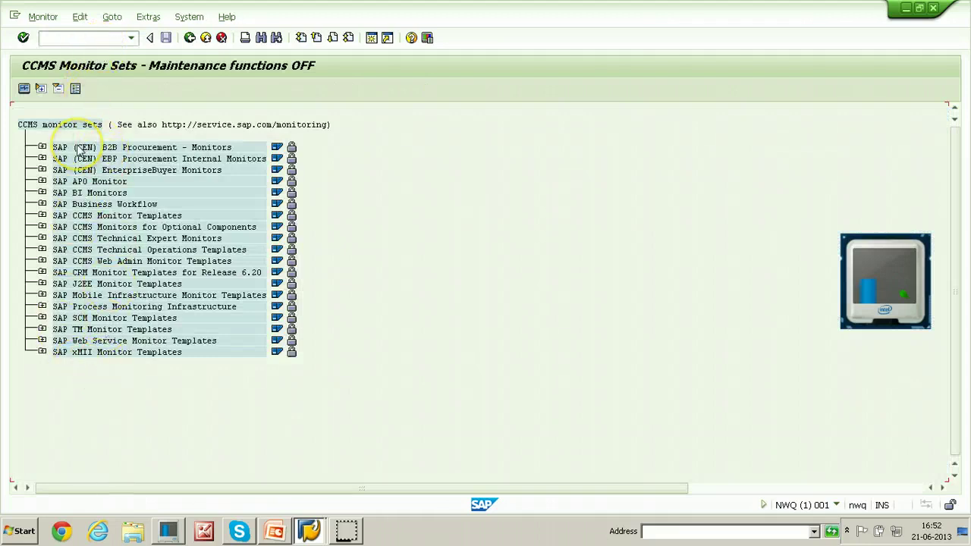
Step: Expand the SAP CCMS Monitor Templates set and open its Entire System monitor
click(120, 152)
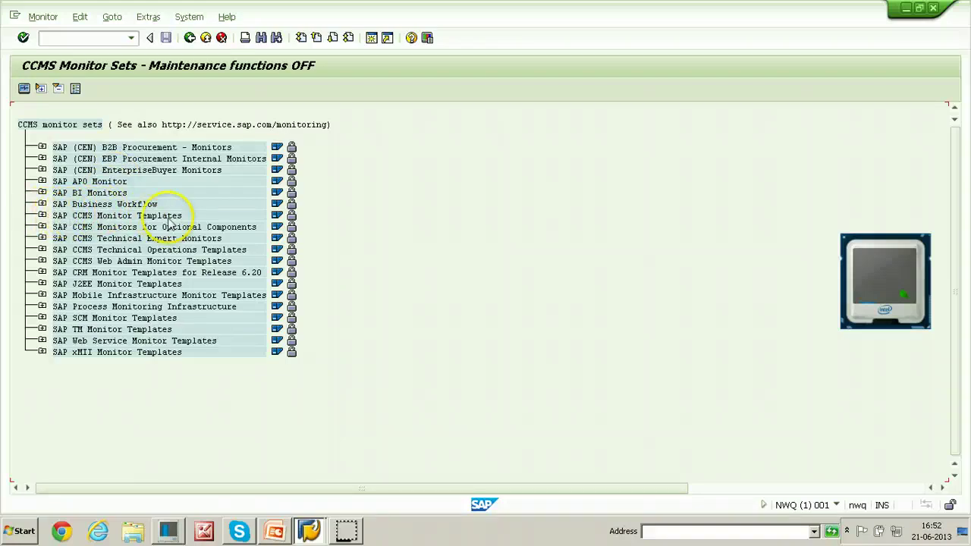
click(42, 216)
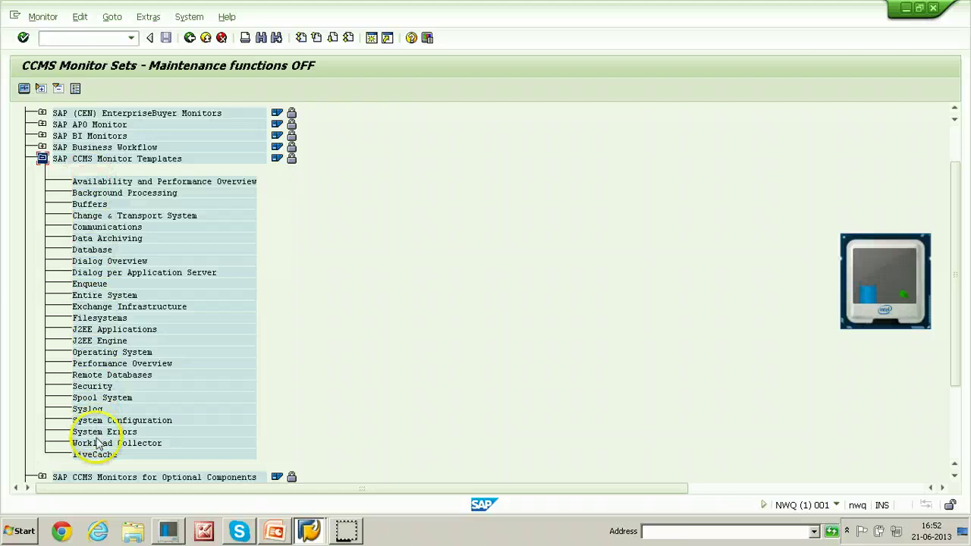
click(82, 296)
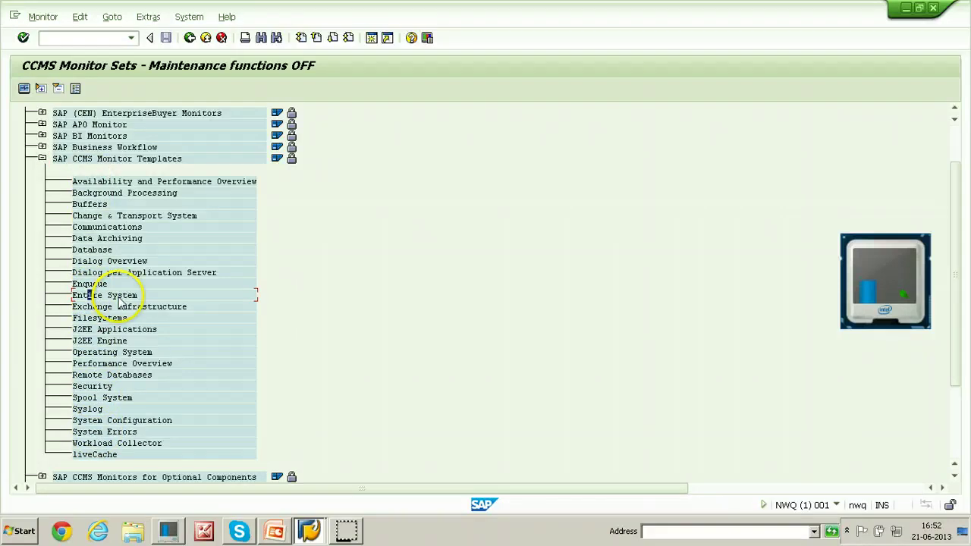
double_click(100, 297)
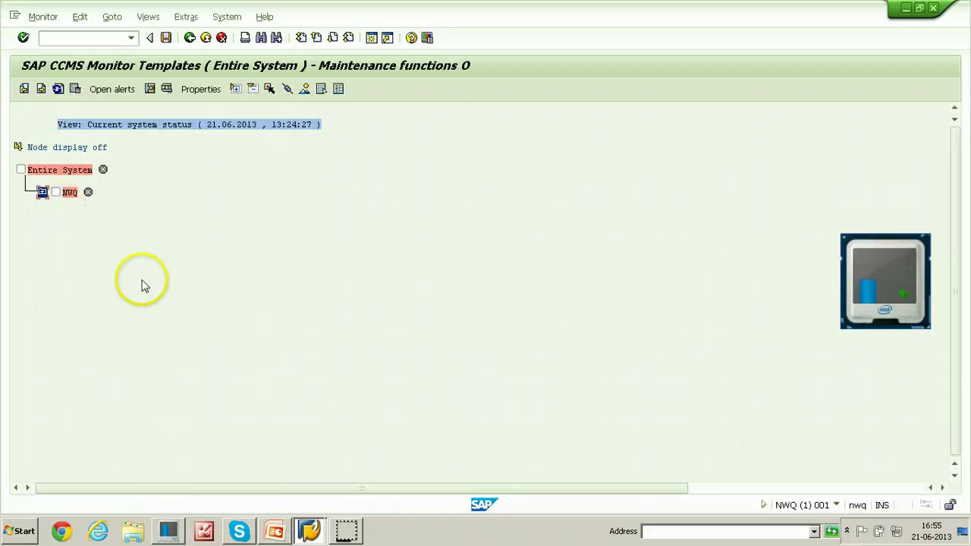
Step: Expand NWQ with its R/3 Services and Application Server nodes, going down through nwq_NWQ_00, R3BasisSystem and Buffers to the Program attributes
click(42, 192)
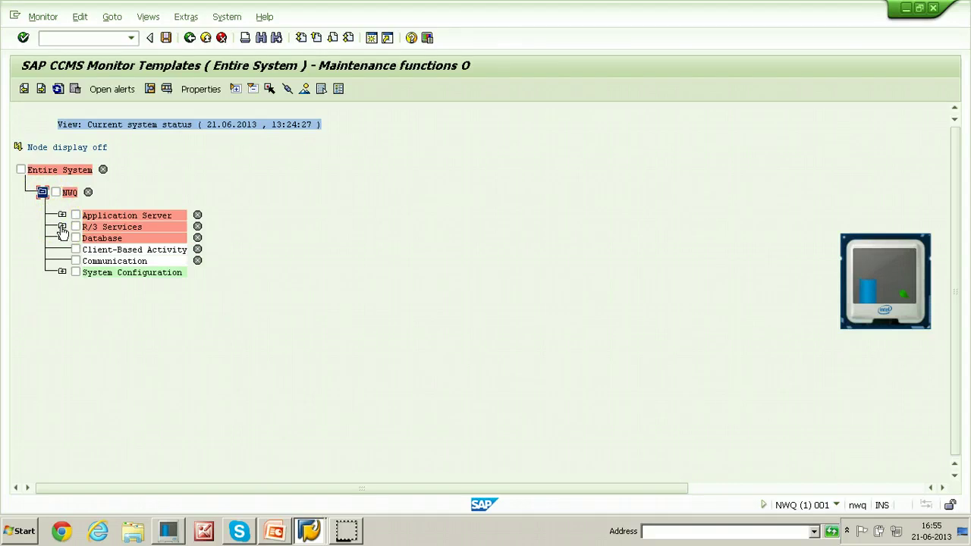
click(62, 227)
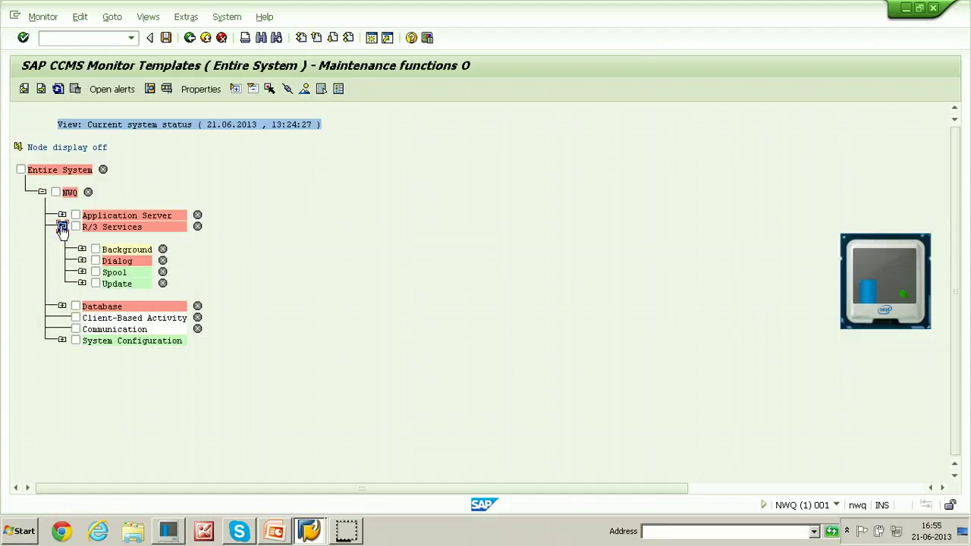
click(62, 216)
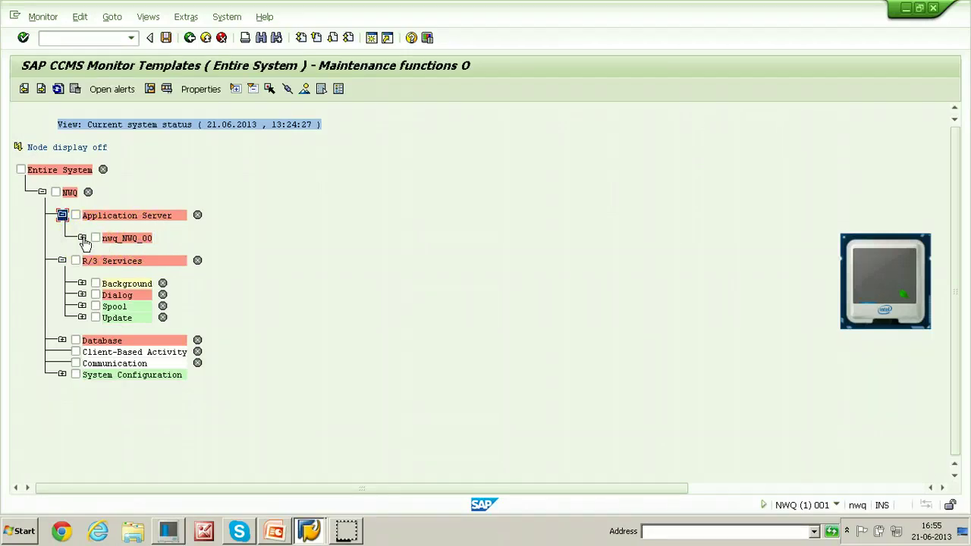
click(81, 238)
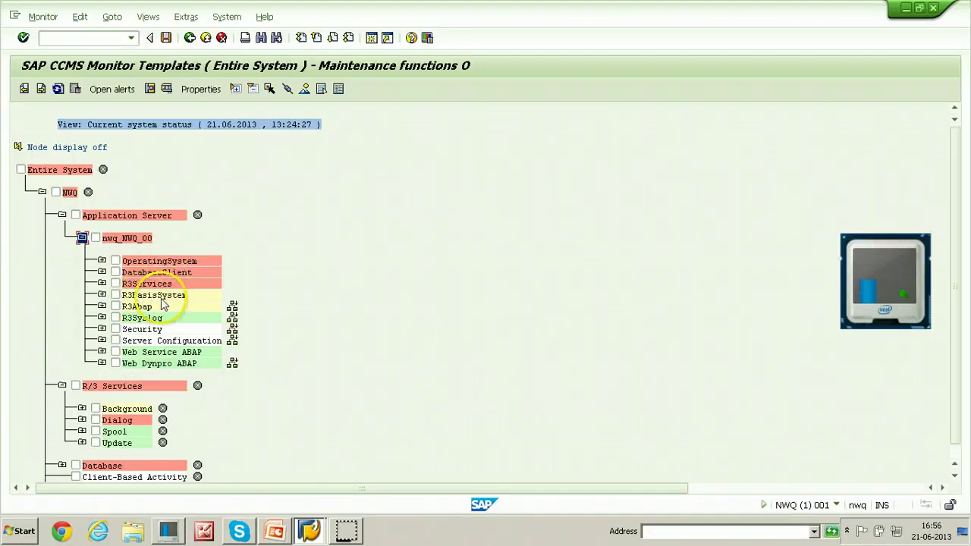
click(101, 295)
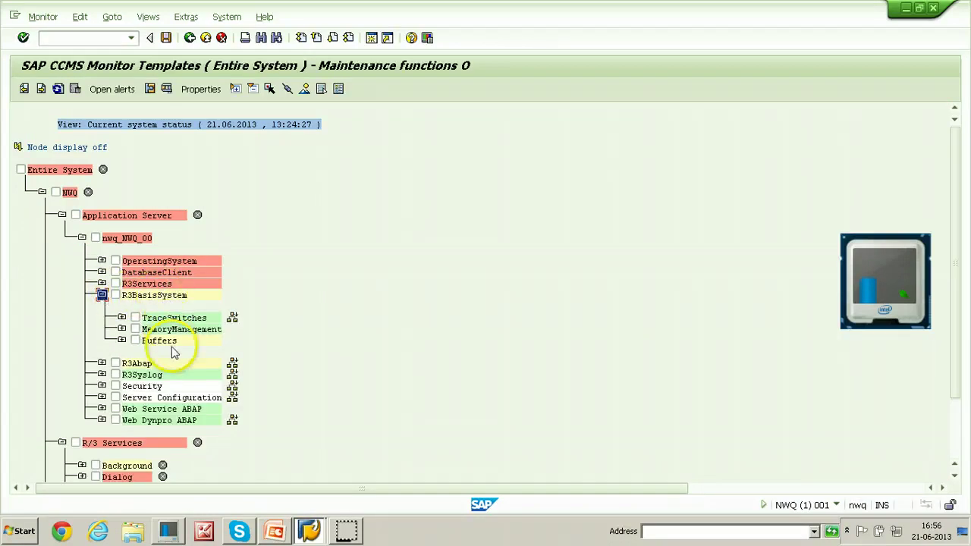
click(122, 340)
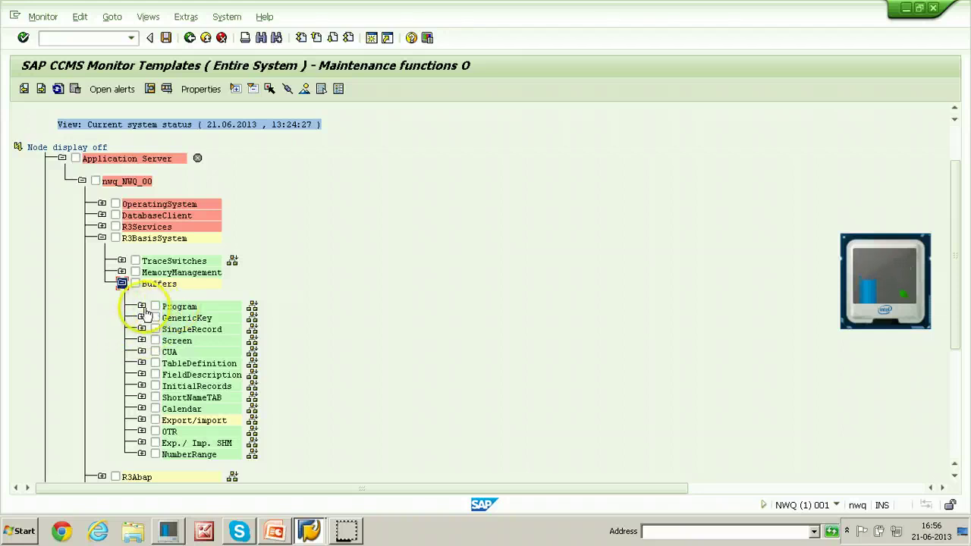
click(142, 308)
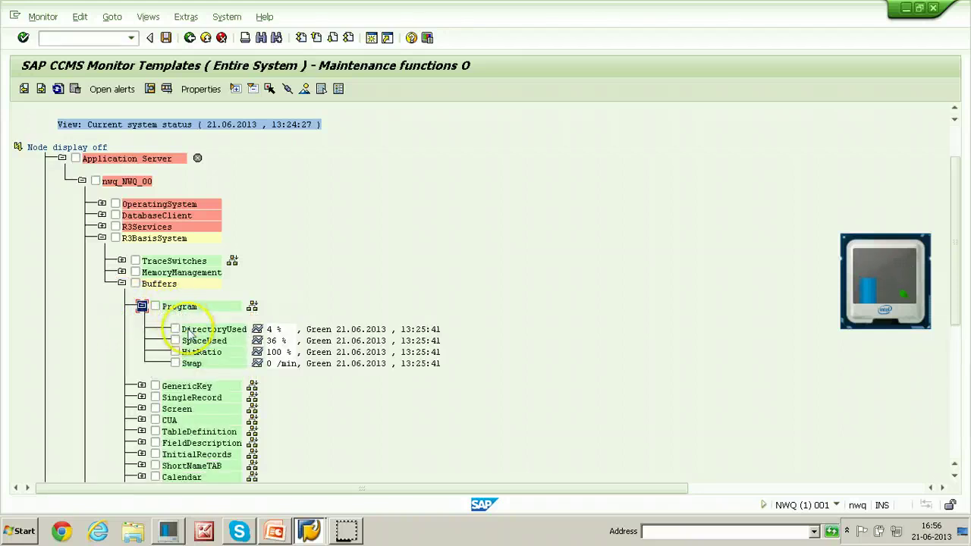
Step: Examine the HitRatio and Swap attributes under the Program buffer object
click(191, 364)
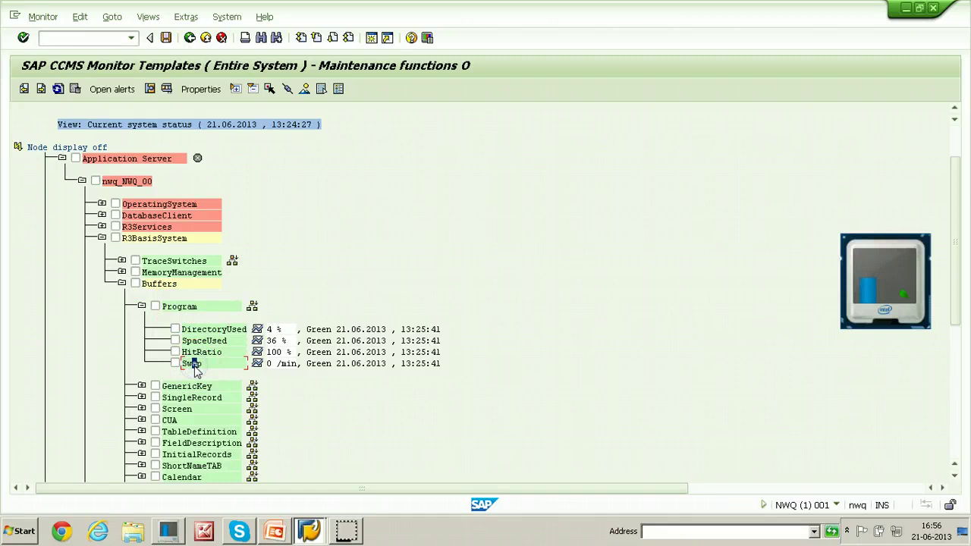
click(194, 355)
click(180, 308)
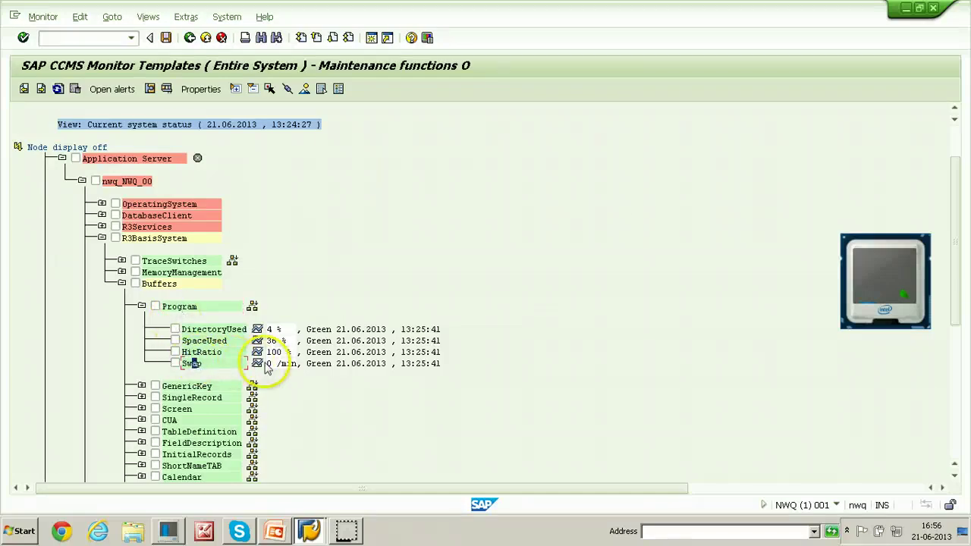
click(209, 352)
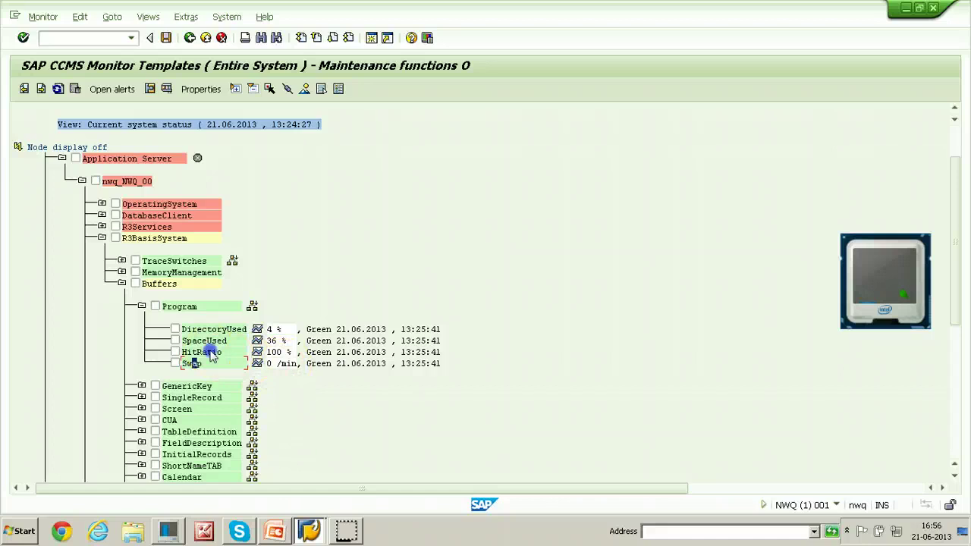
click(199, 363)
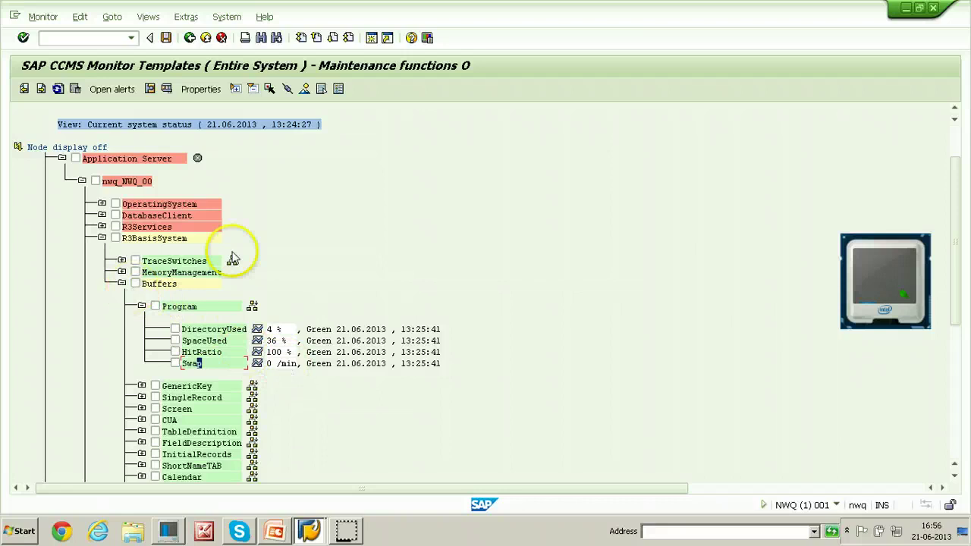
Step: Review the color and icon legend for node statuses and node types, placing it beside the tree, and close it
click(338, 89)
drag(228, 47, 669, 26)
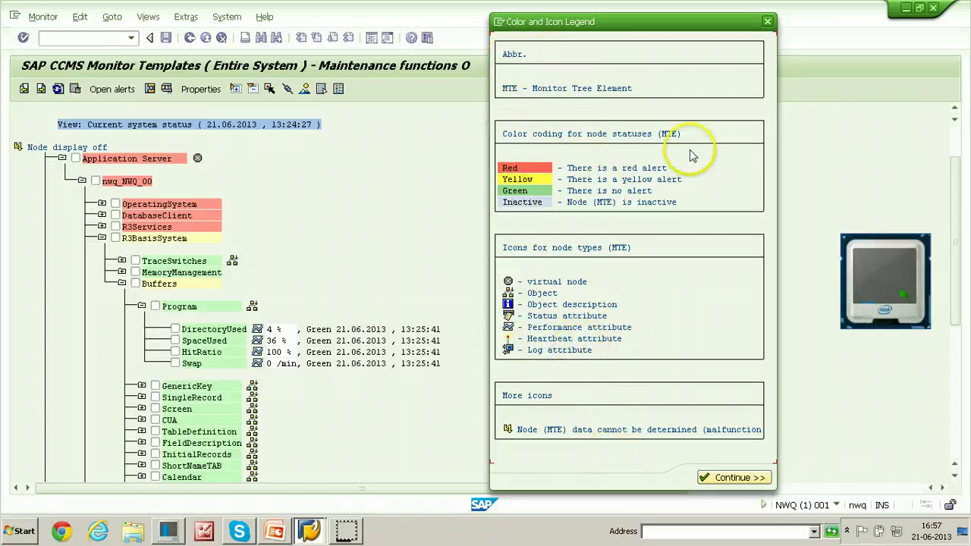
click(767, 22)
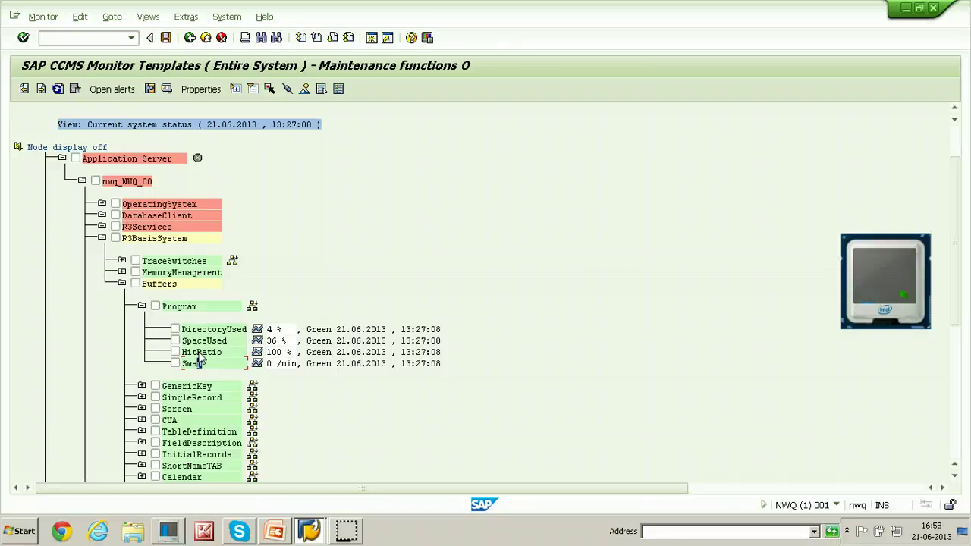
Step: Switch back to the PowerPoint presentation and read the "Preconfigured Monitors" slide
key(alt+Tab)
click(565, 402)
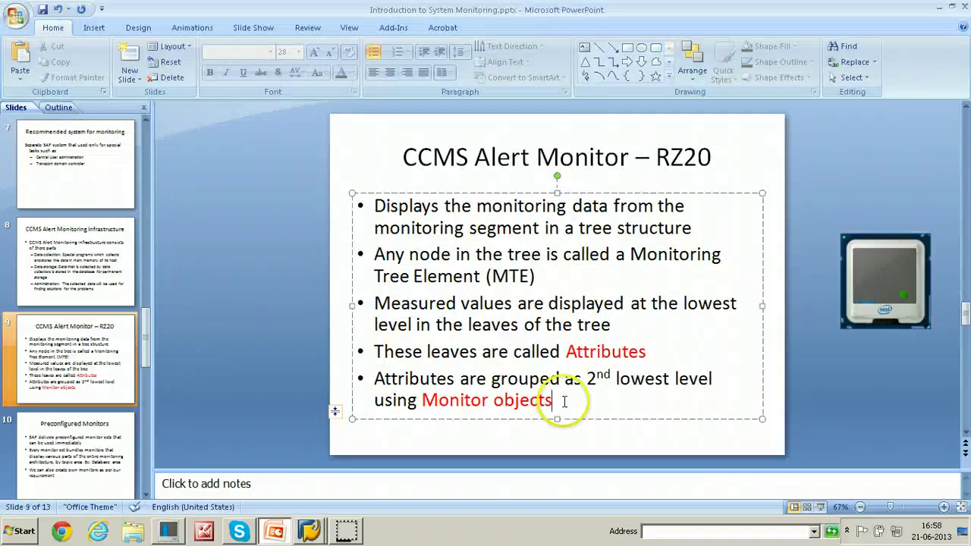
scroll(564, 403, down, 2)
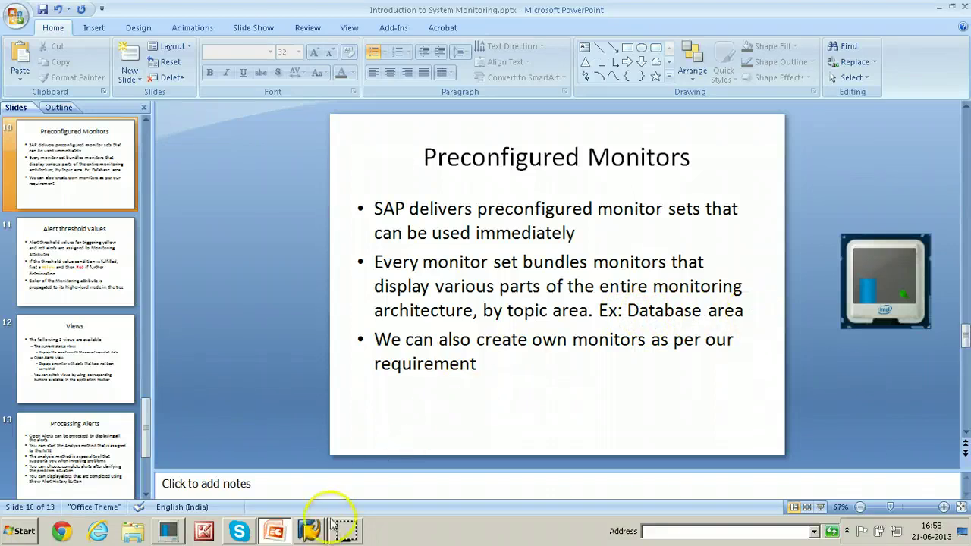
Step: Back in SAP, collapse the R3BasisSystem and nwq_NWQ_00 nodes and open the Database monitor from the SAP CCMS Monitor Templates set
click(311, 533)
click(303, 500)
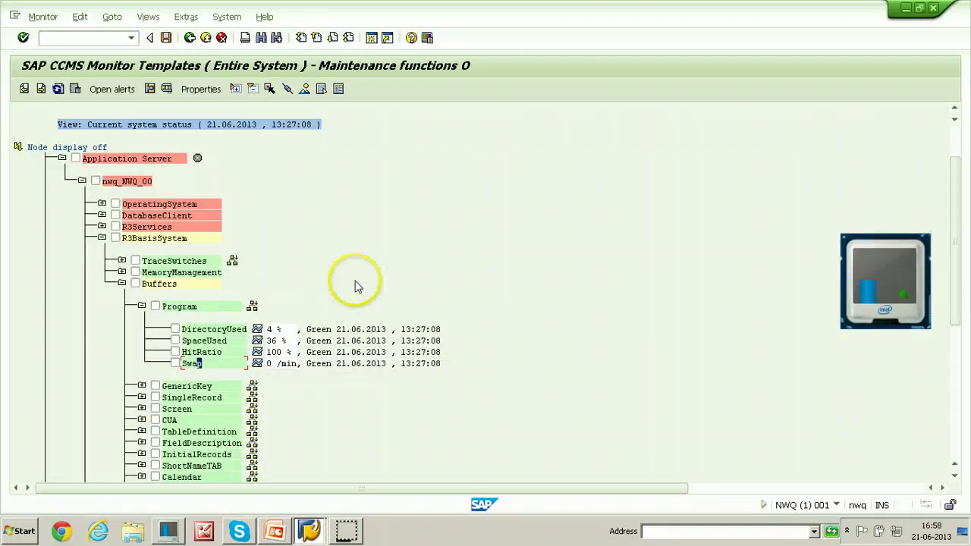
click(102, 238)
click(82, 181)
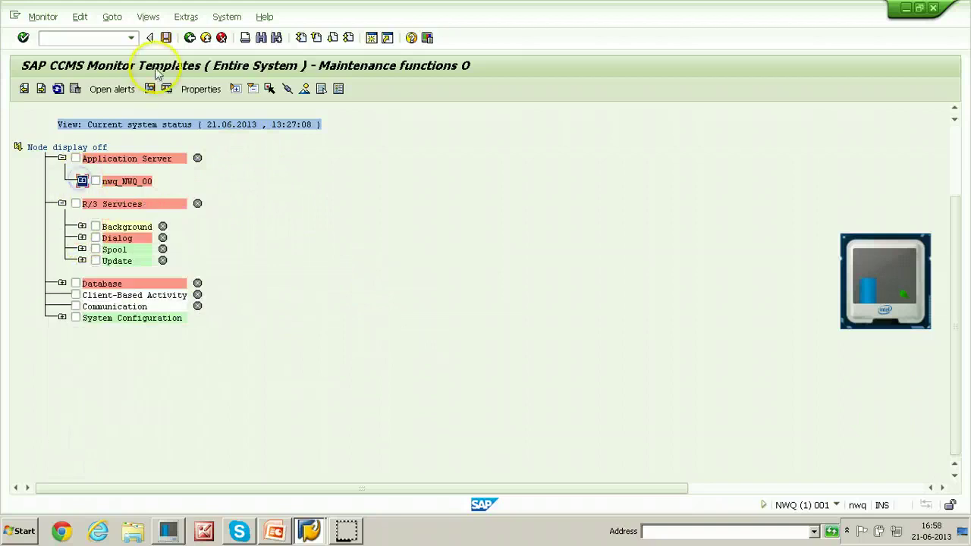
click(190, 37)
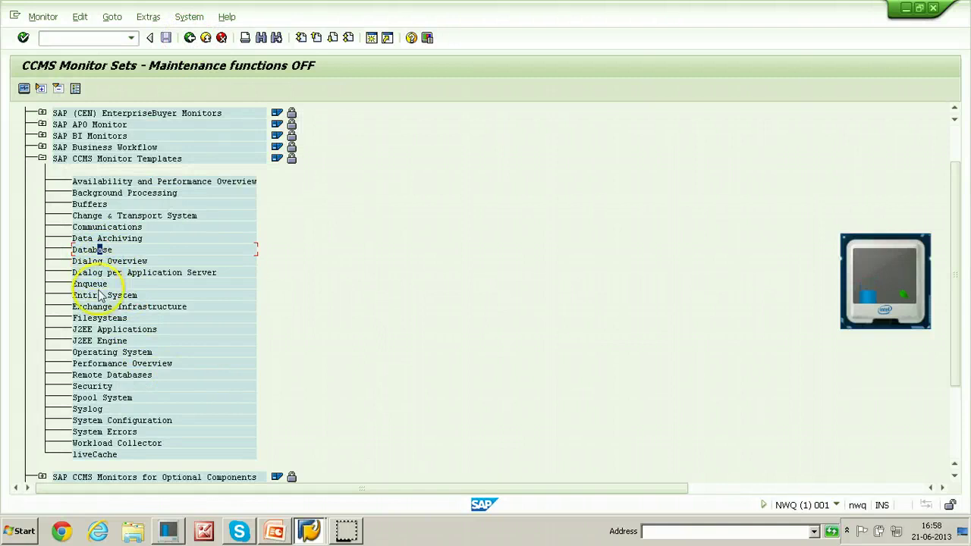
double_click(89, 252)
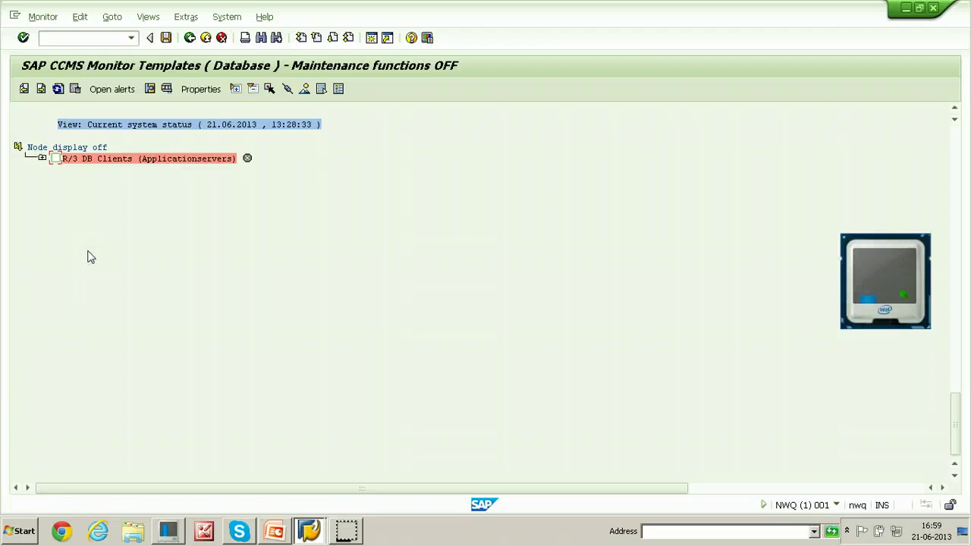
Step: Expand R/3 DB Clients, nwq_NWQ_00, DatabaseClient and DBConnection to examine the database connection status
click(42, 157)
click(62, 181)
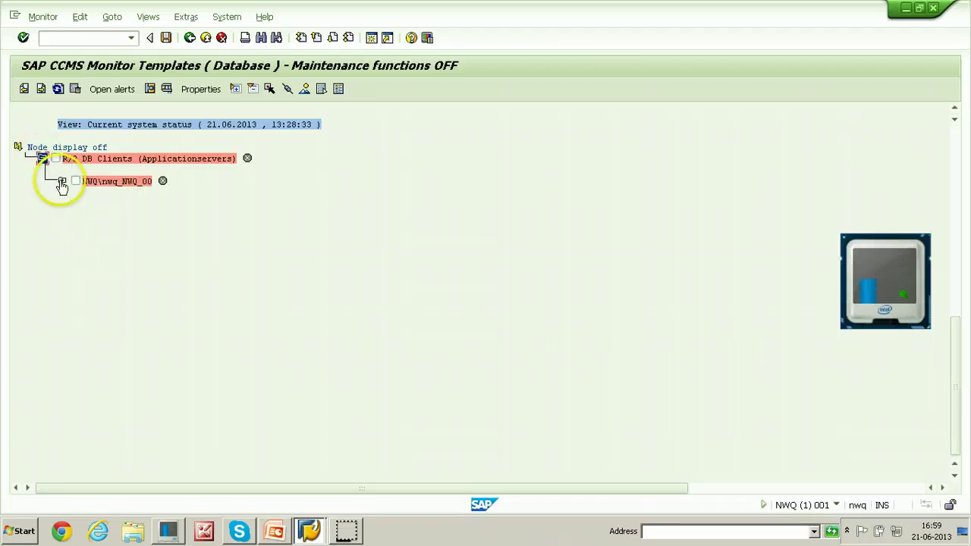
click(82, 204)
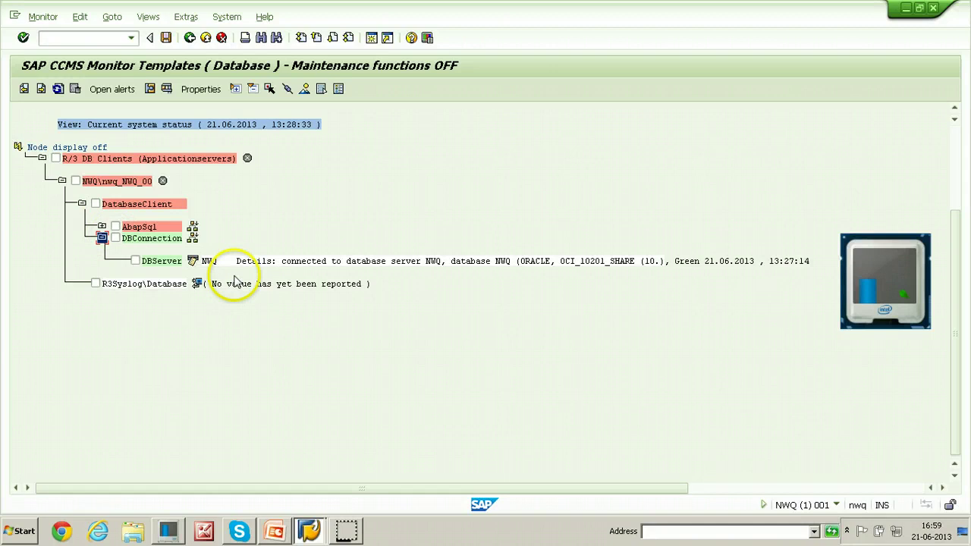
Step: Return to the monitor sets, open the Entire System monitor from SAP CCMS Monitor Templates, and briefly inspect the Application Server node
click(190, 37)
double_click(189, 256)
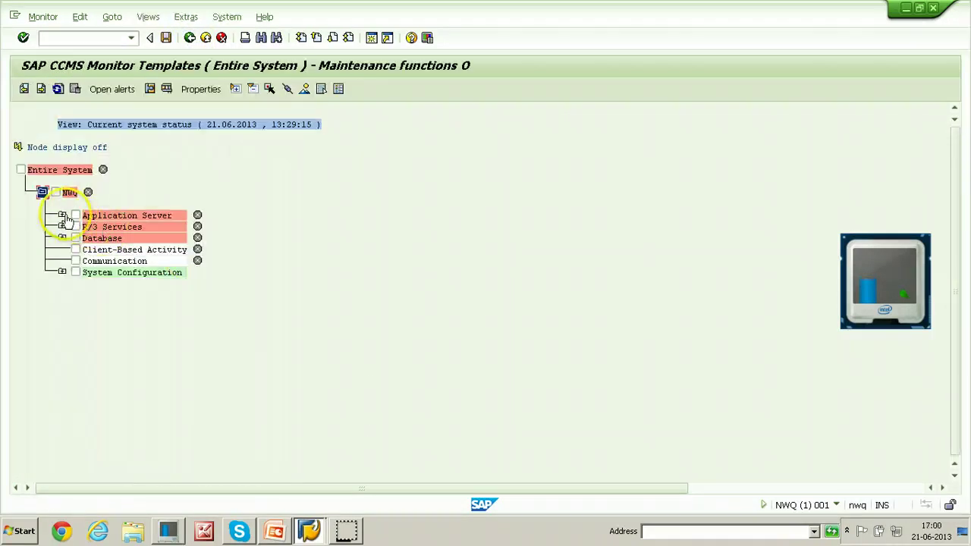
click(62, 216)
click(62, 216)
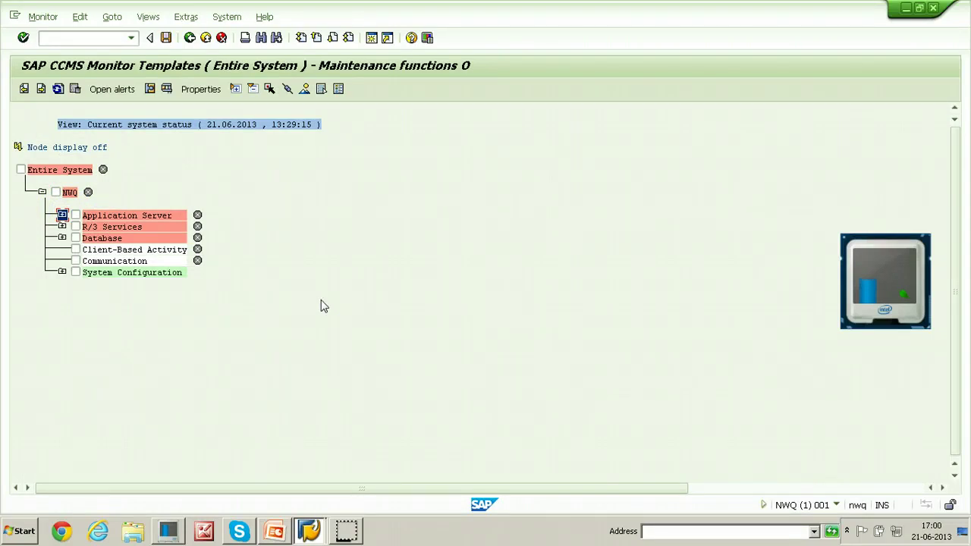
Step: Expand the Database branch through DatabaseClient to show the attributes under AbapSql and DBConnection
click(62, 238)
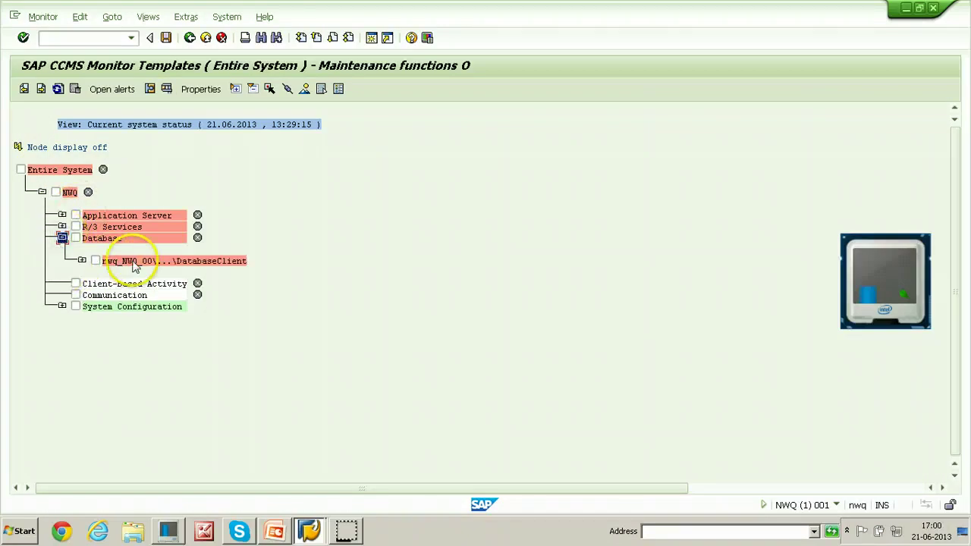
click(82, 260)
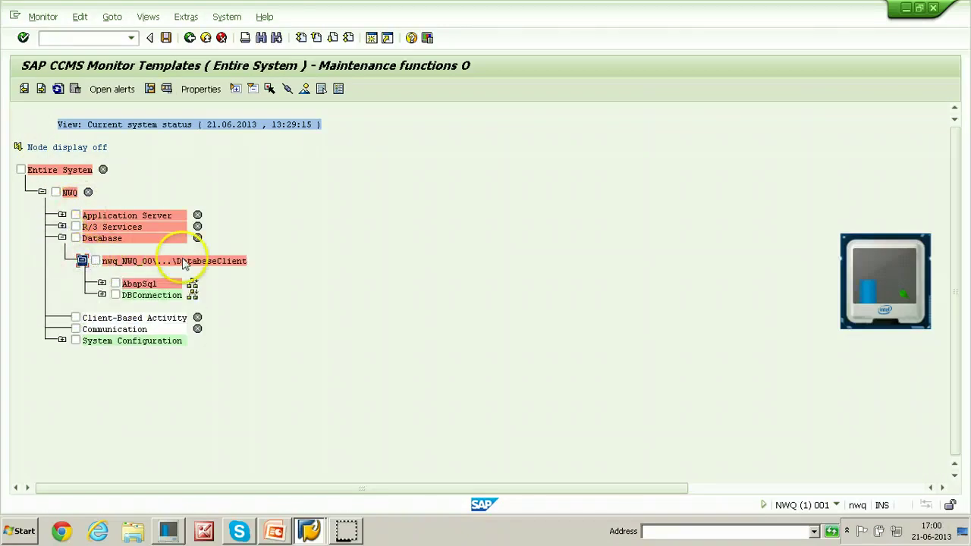
click(101, 294)
click(101, 284)
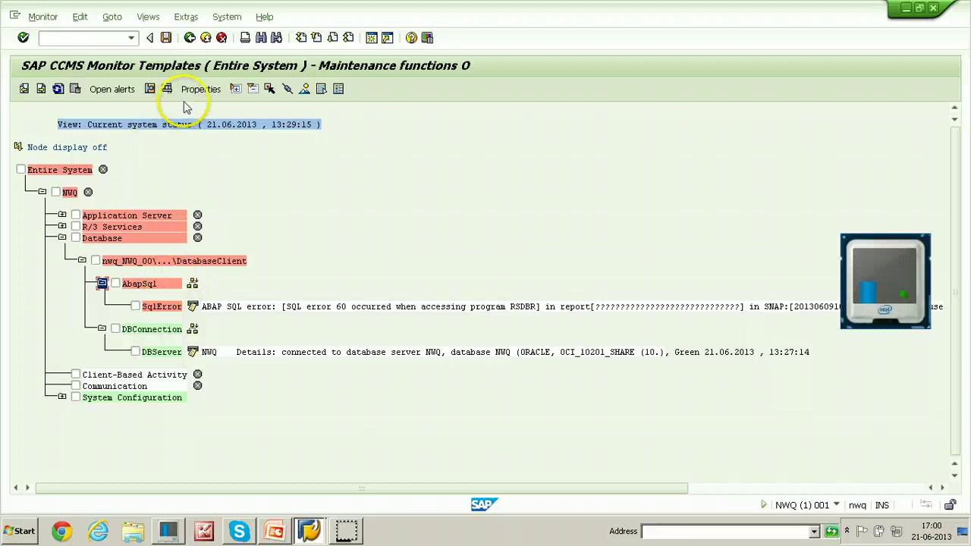
Step: Switch to the PowerPoint presentation and read the "Alert threshold values" slide
click(273, 533)
click(535, 307)
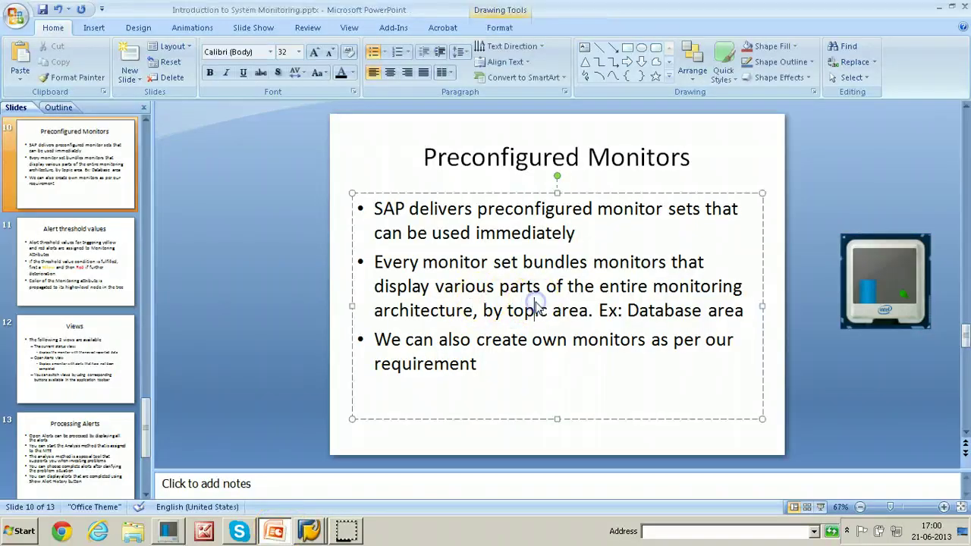
scroll(535, 307, down, 1)
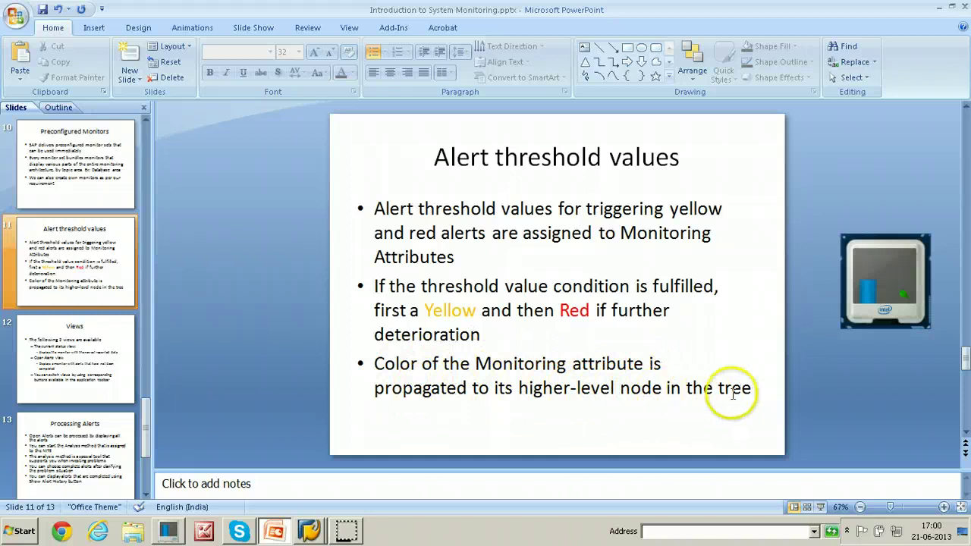
Step: Switch back to the SAP Entire System monitor, then collapse and re-expand the NWQ node to review its subtree statuses
click(309, 531)
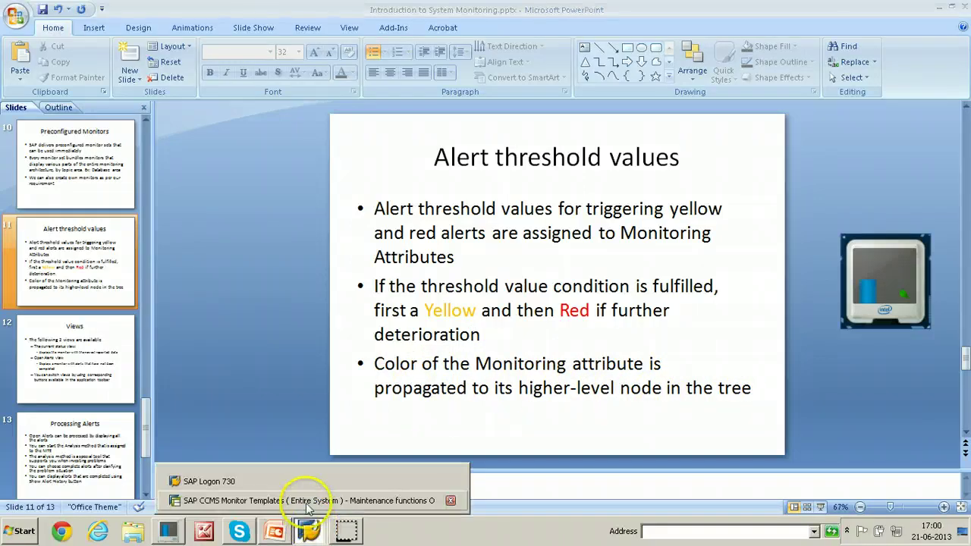
click(304, 440)
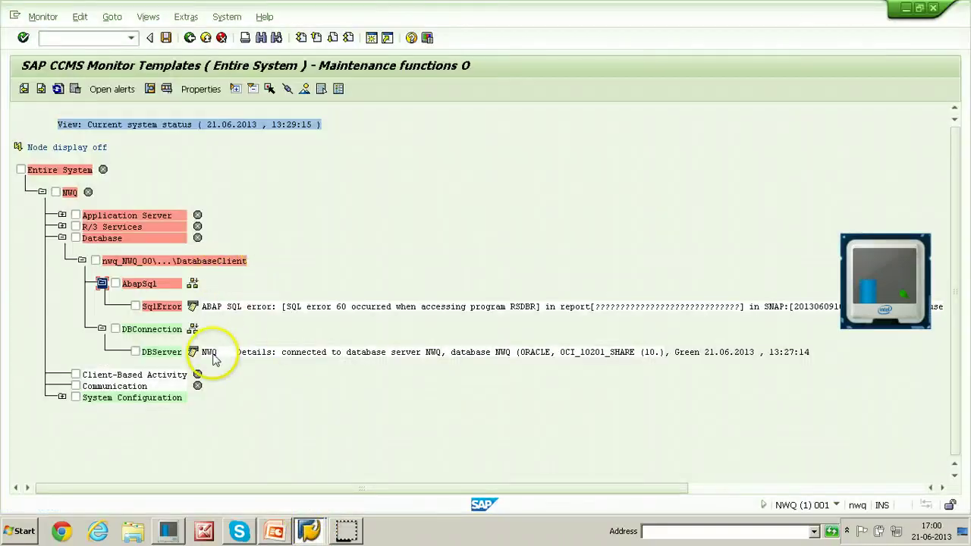
click(41, 191)
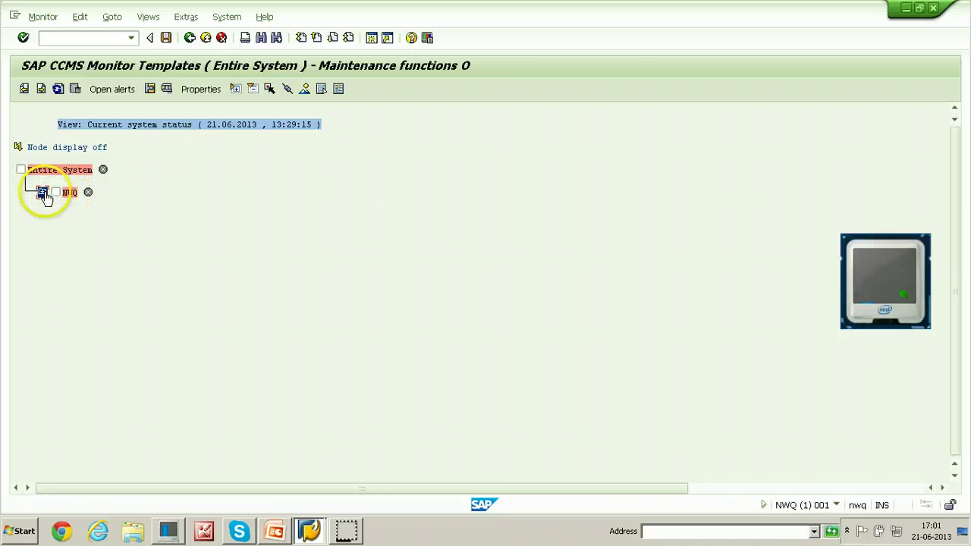
click(42, 193)
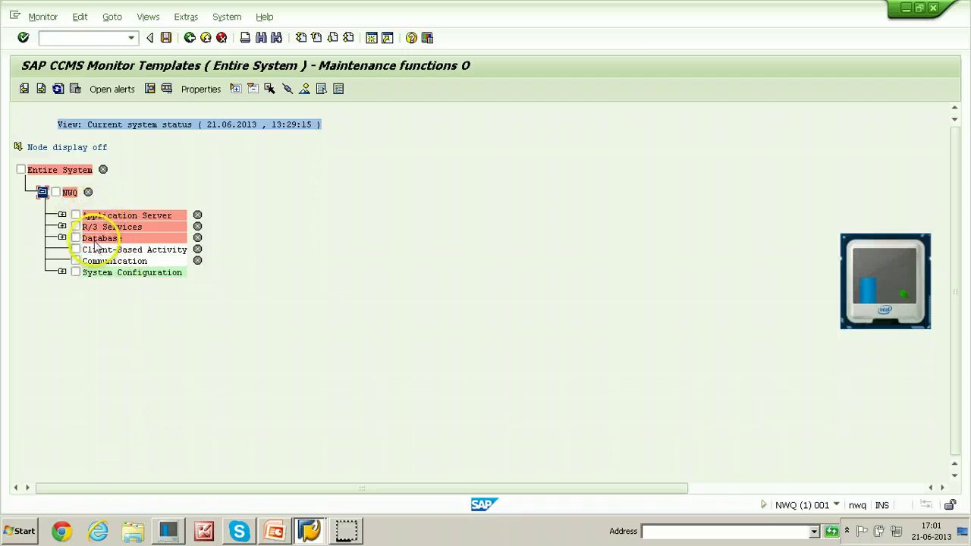
Step: Expand Application Server, nwq_NWQ_00, R3Services and Dialog to trace the red status to its monitoring attribute
click(61, 216)
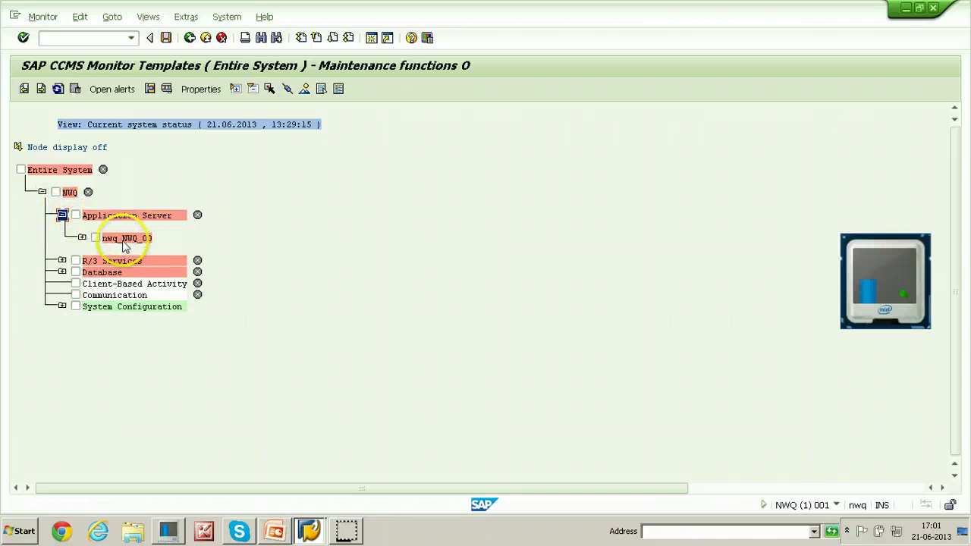
click(81, 237)
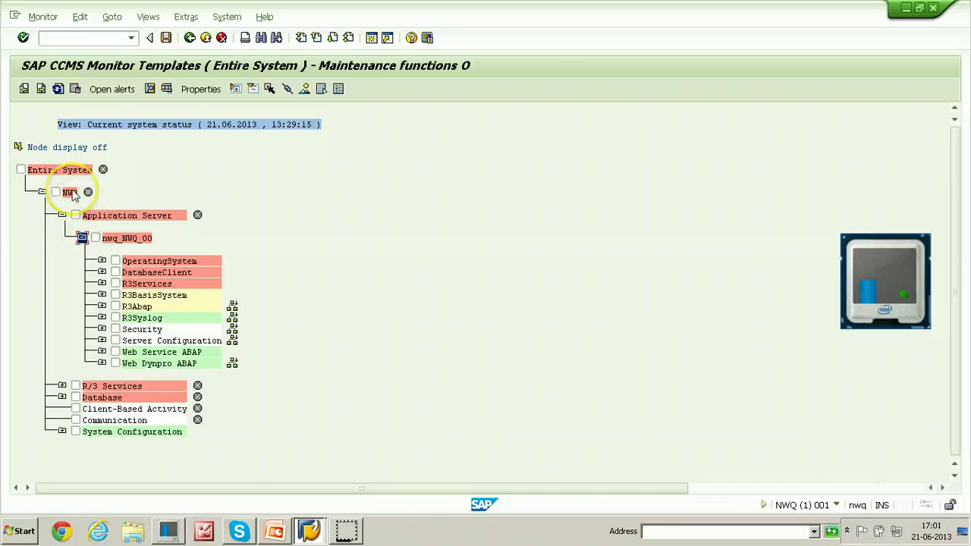
click(102, 283)
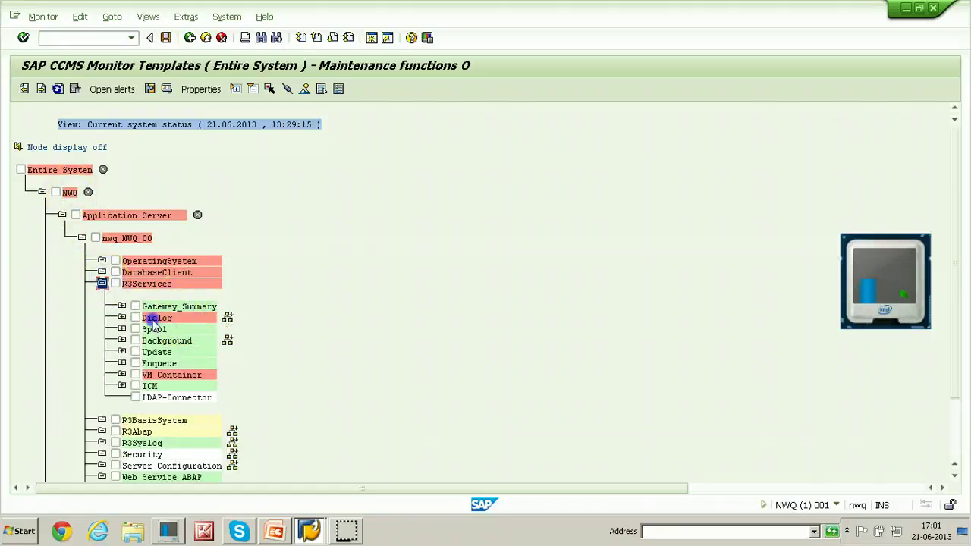
click(121, 317)
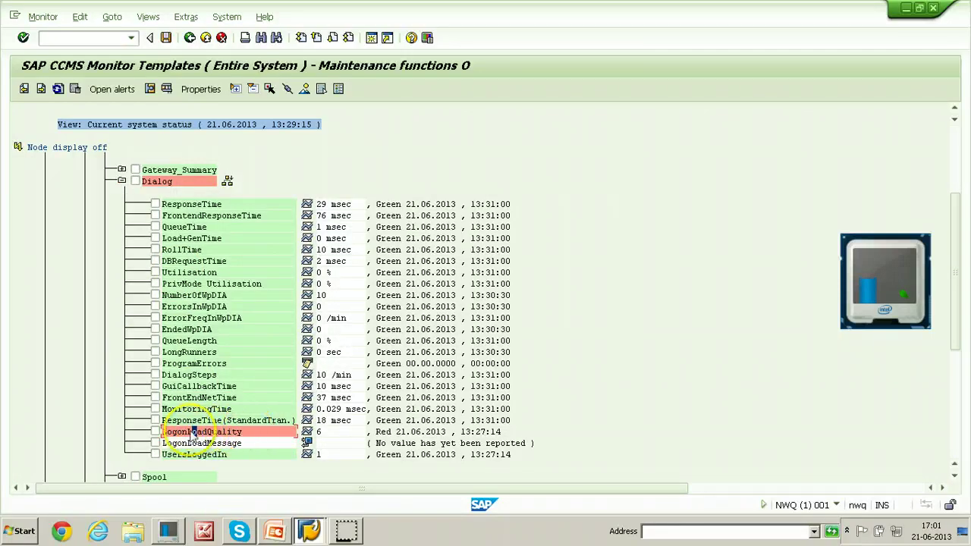
Step: Open the properties of the LogonLoadQuality attribute, review its threshold values, and return to the monitor tree
click(155, 432)
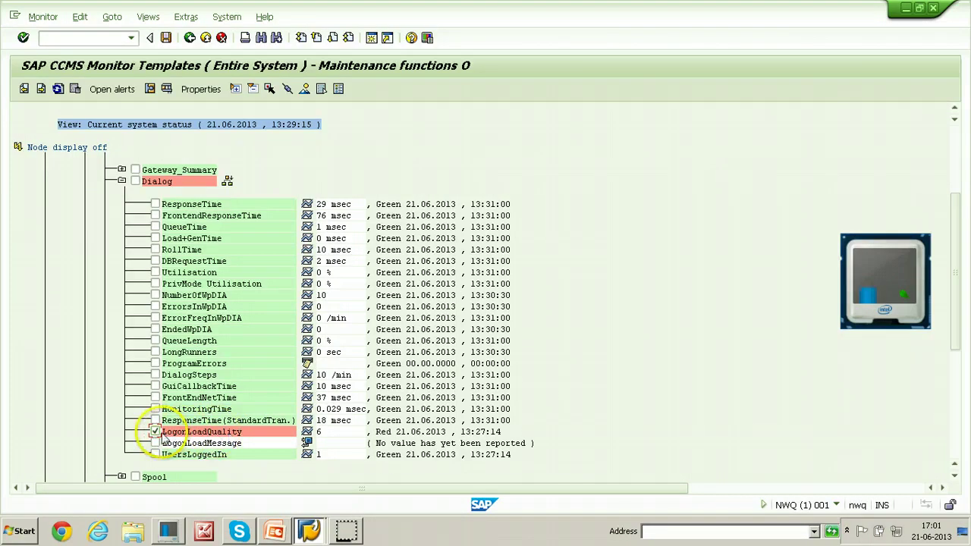
click(195, 90)
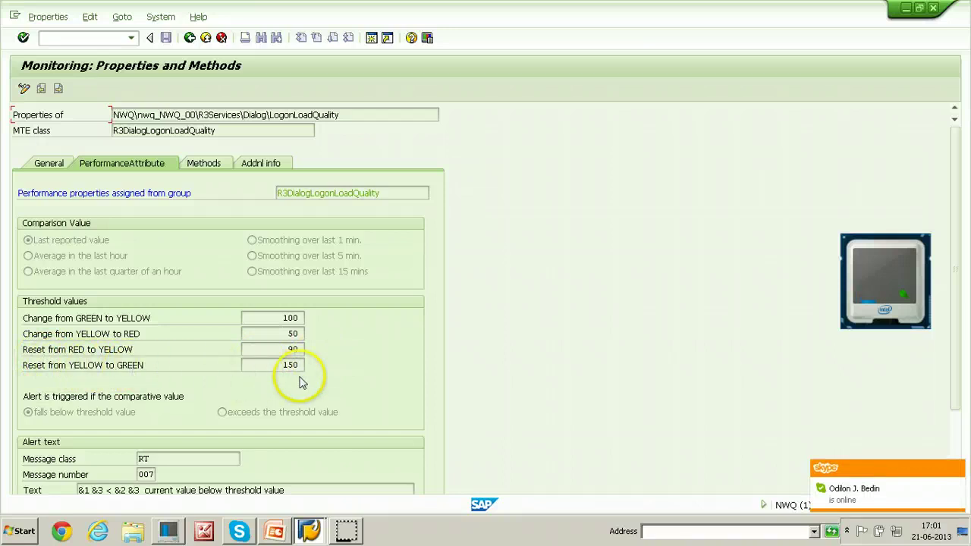
click(189, 39)
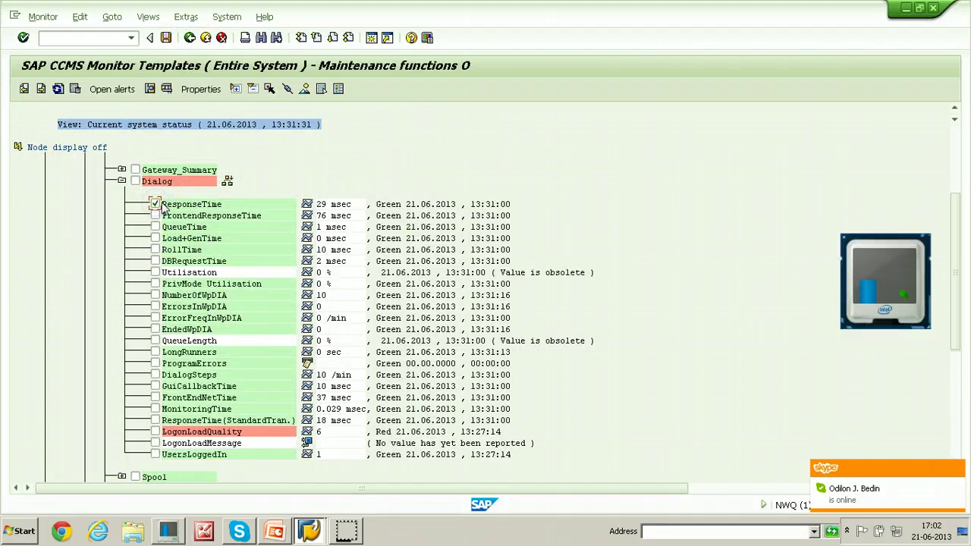
Step: Review the threshold values in the Dialog ResponseTime attribute's properties, return to the tree and collapse R3Services
click(201, 90)
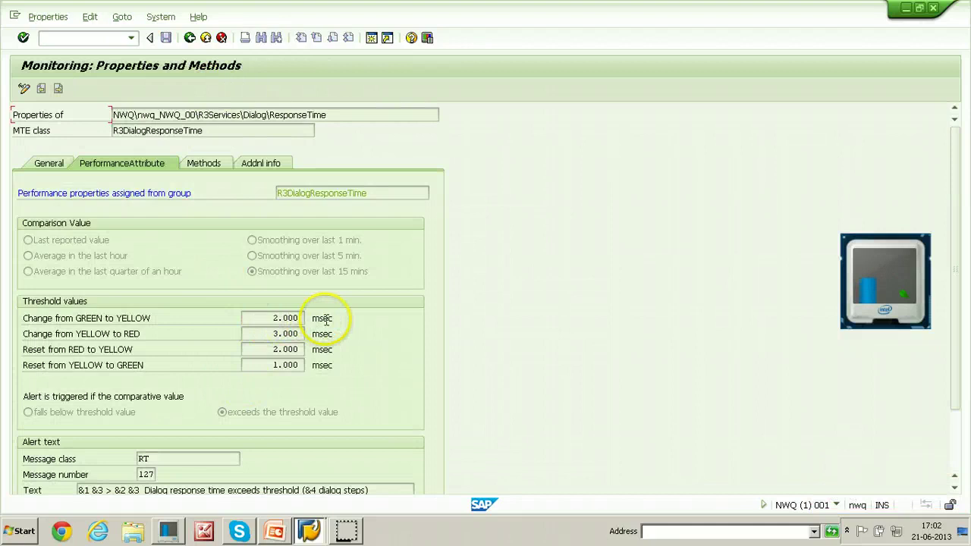
click(189, 37)
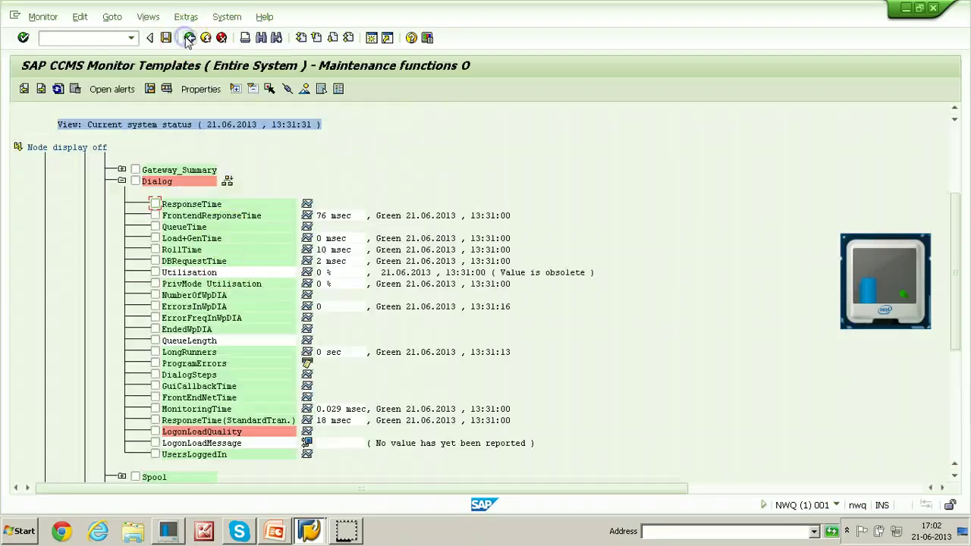
click(155, 204)
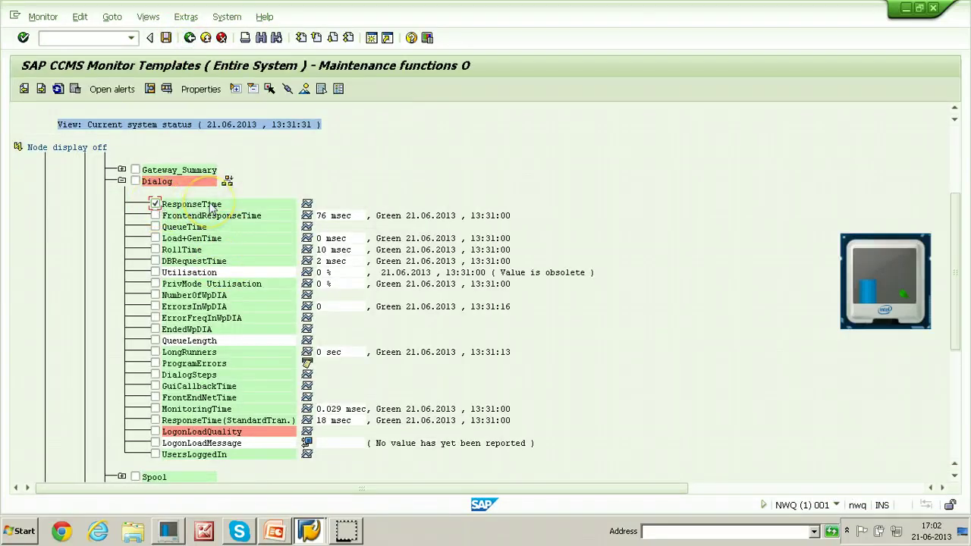
key(F3)
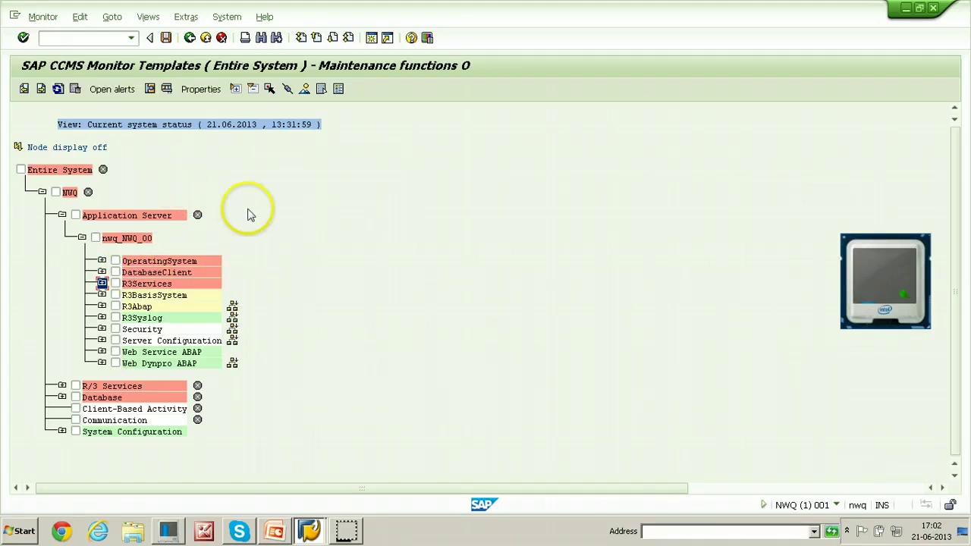
Step: Switch to the PowerPoint presentation and read the "Views" slide about the current status and open alerts views
click(275, 533)
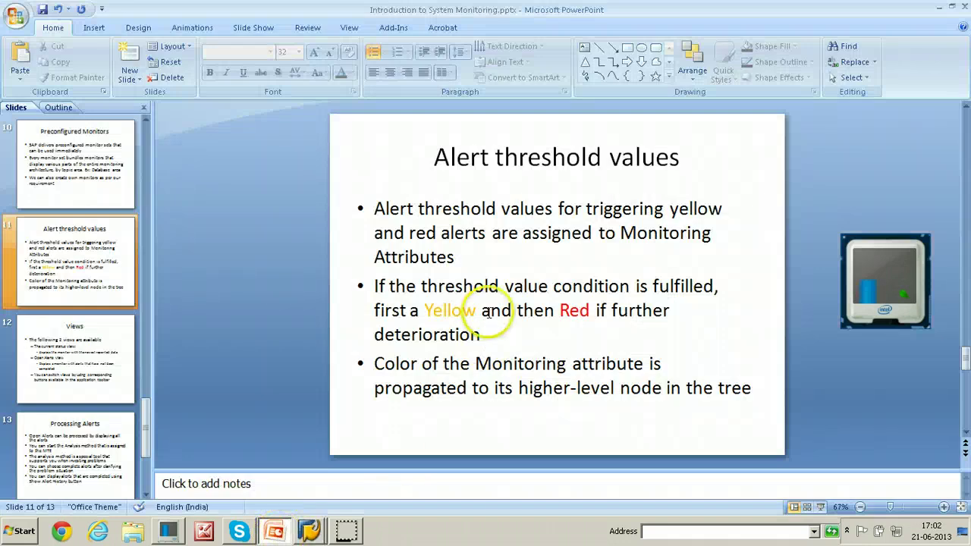
scroll(478, 307, down, 1)
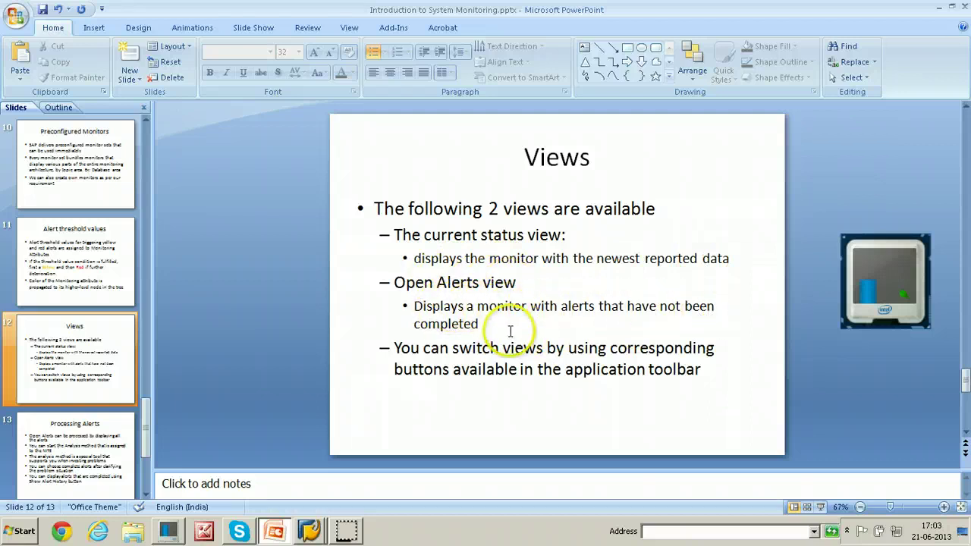
click(481, 325)
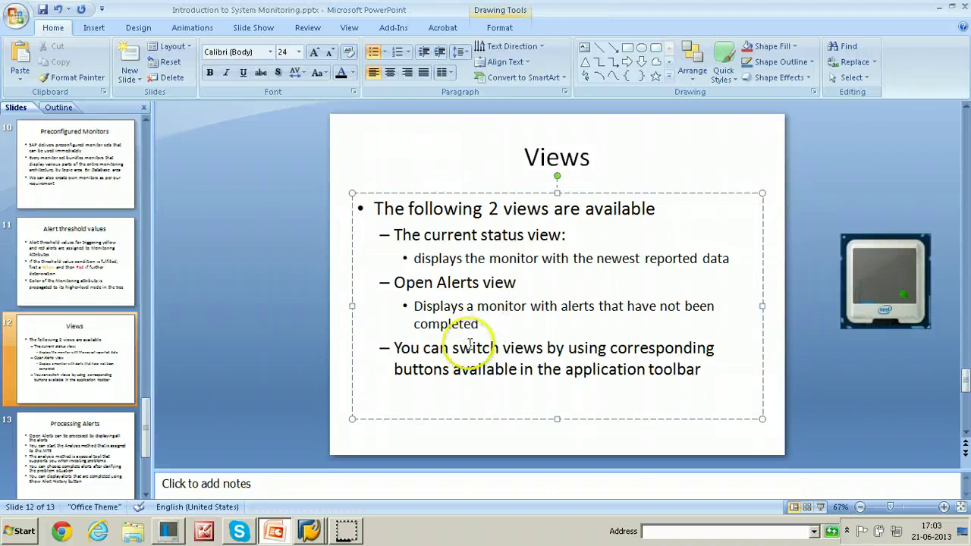
click(494, 434)
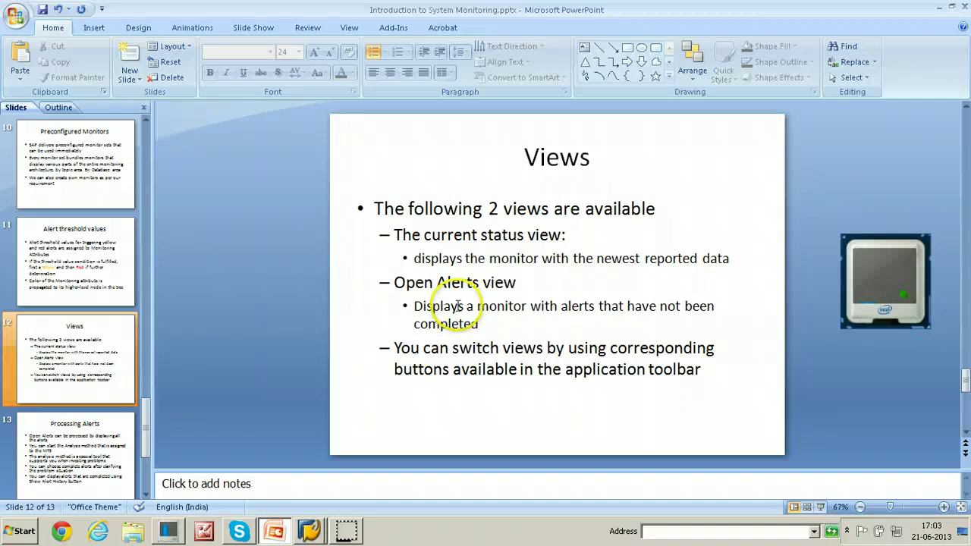
Step: Back in the SAP monitor, toggle between the current status and open alerts views to compare them, ending in the open alerts view
click(309, 531)
click(311, 440)
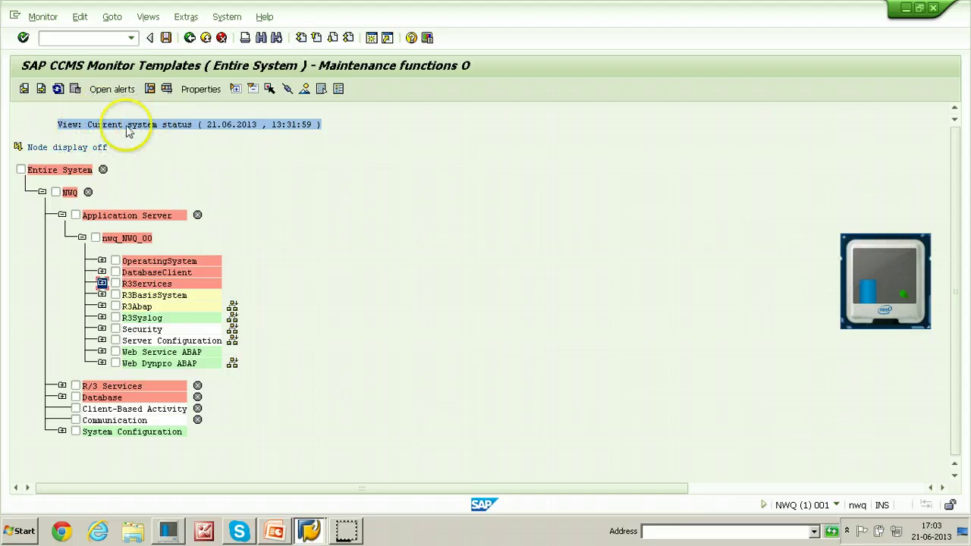
click(111, 90)
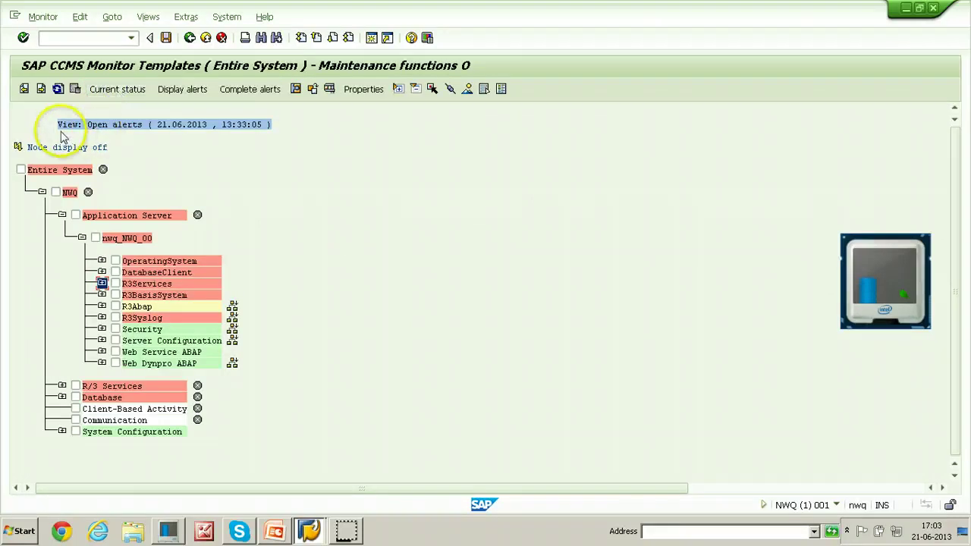
click(117, 88)
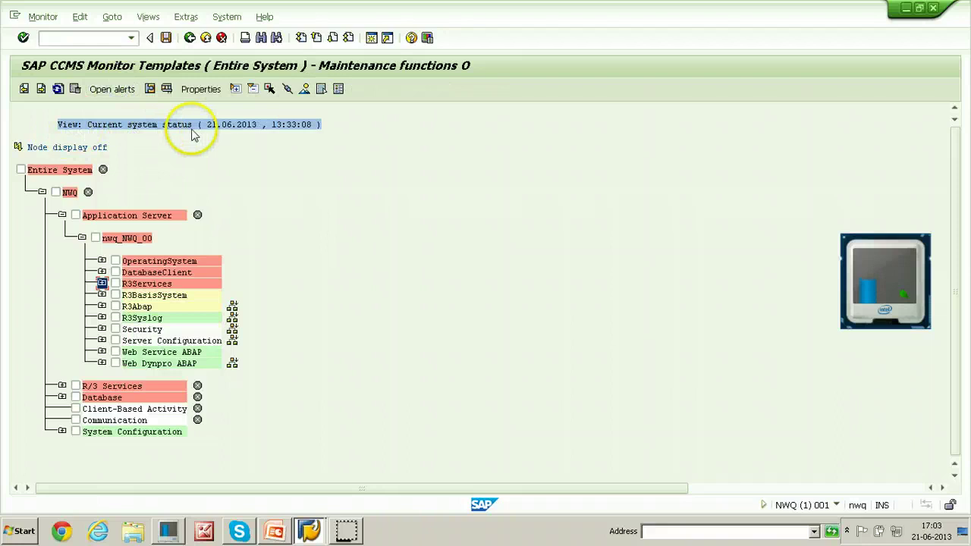
click(118, 90)
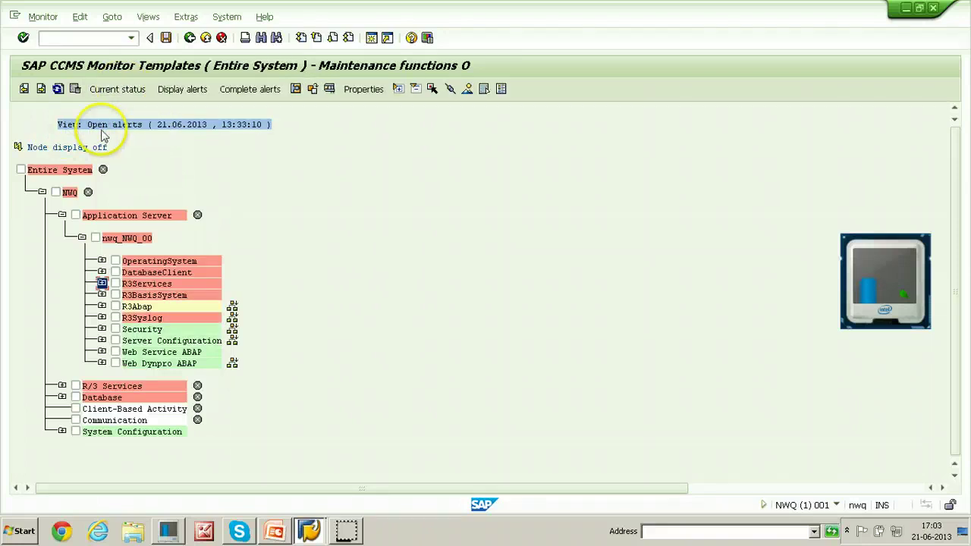
click(114, 90)
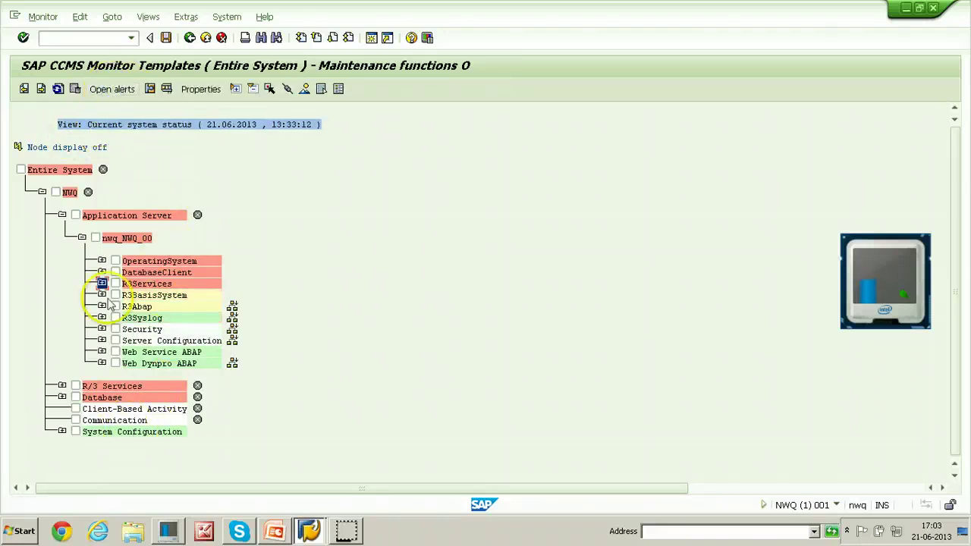
click(118, 89)
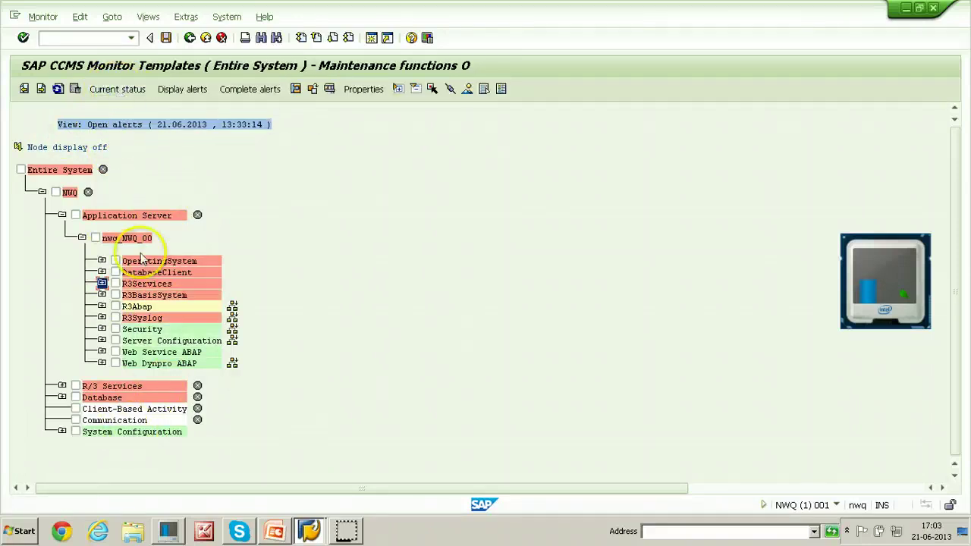
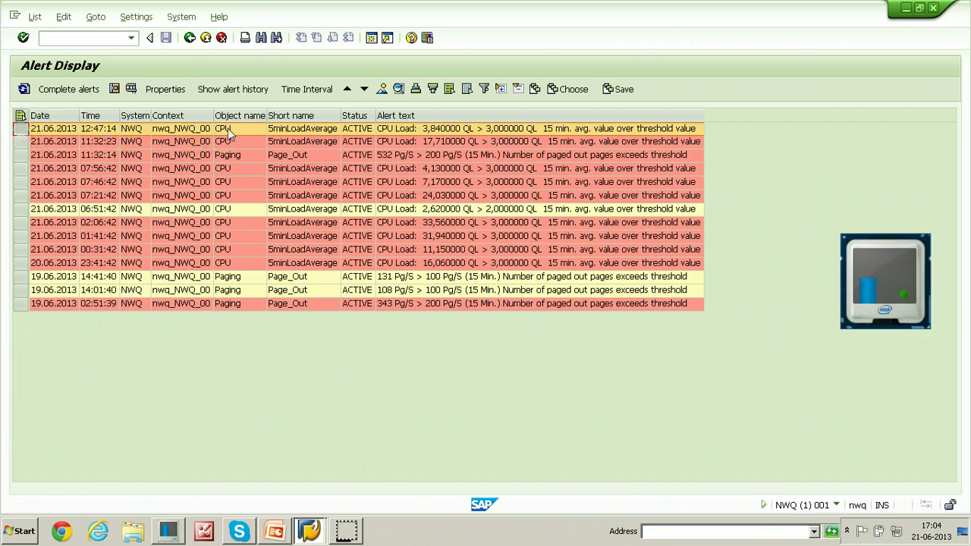
Step: Start the analysis method for the 12:47:14 CPU alert, review the operating system monitor, and return to the alert list
click(132, 87)
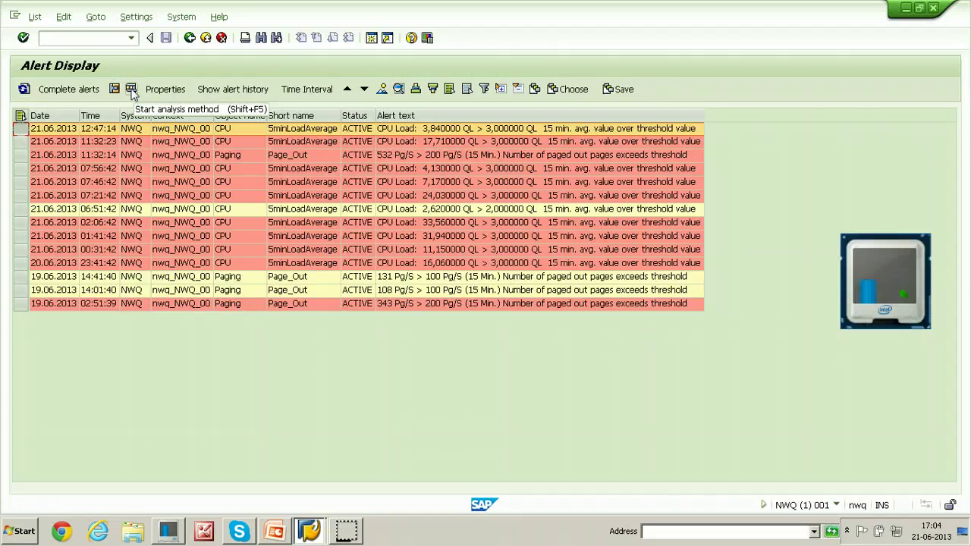
click(131, 88)
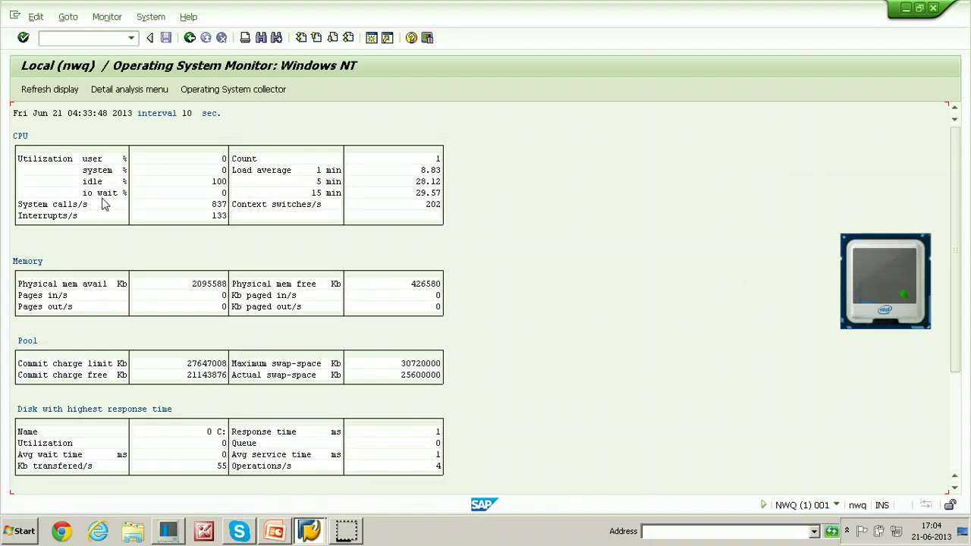
click(189, 37)
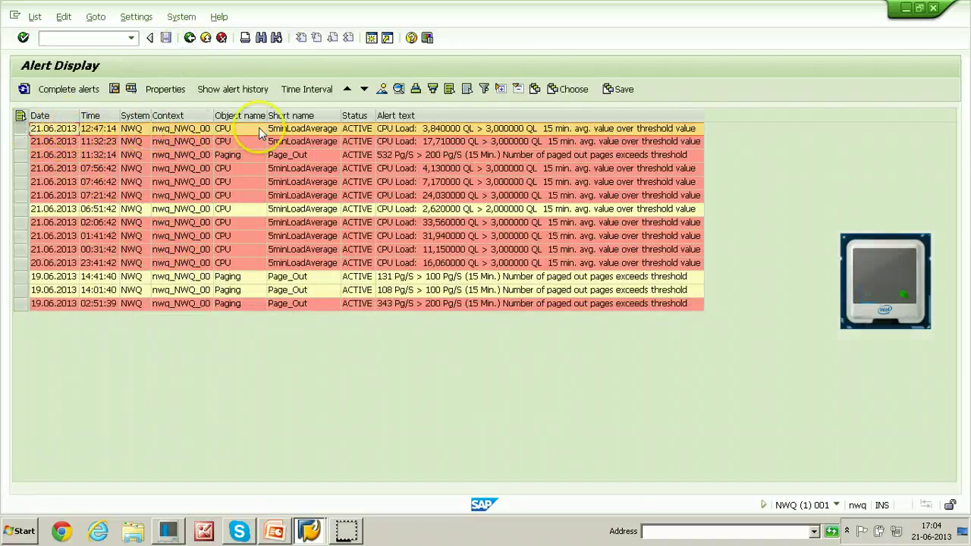
Step: Complete the 12:47:14 and 11:32:23 CPU alerts one at a time, and complete all remaining alerts in the list together
click(81, 91)
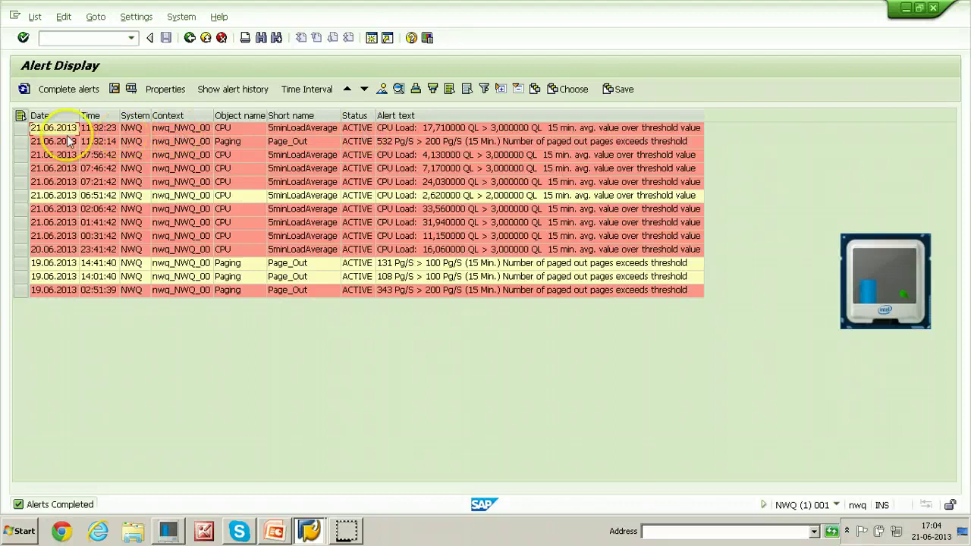
click(20, 130)
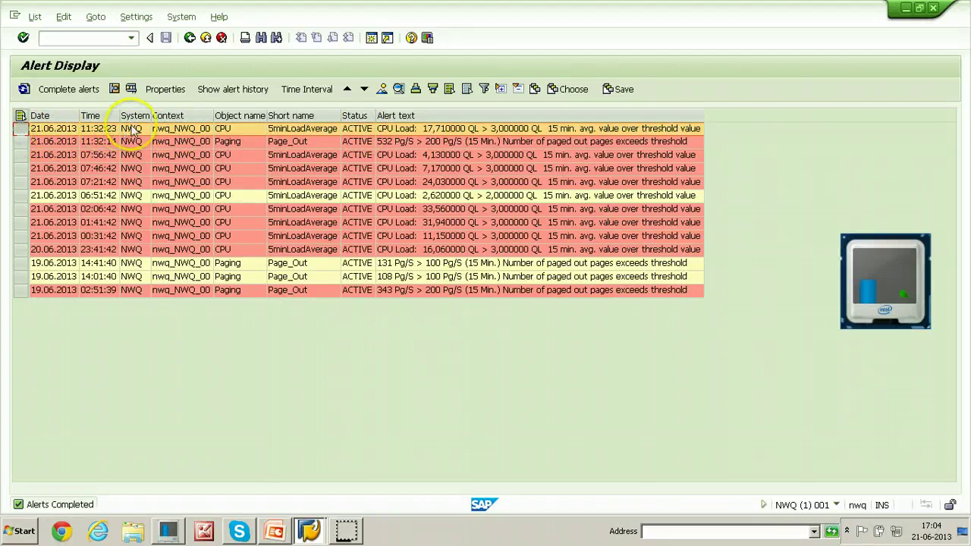
click(72, 90)
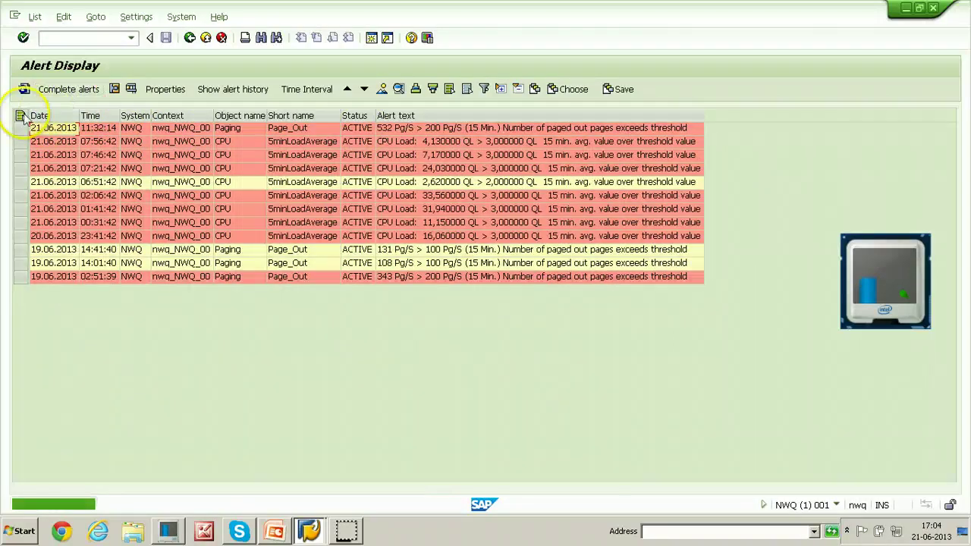
click(20, 115)
click(65, 90)
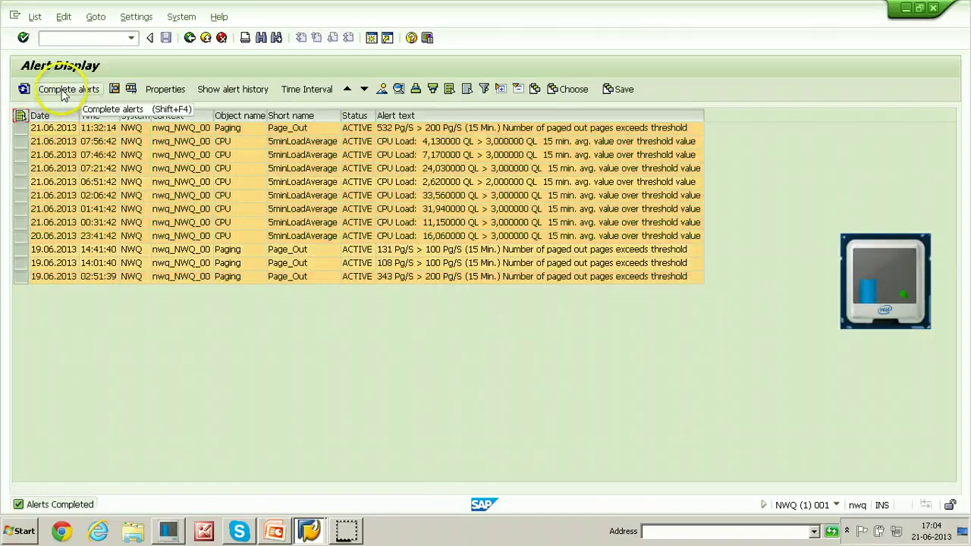
click(65, 90)
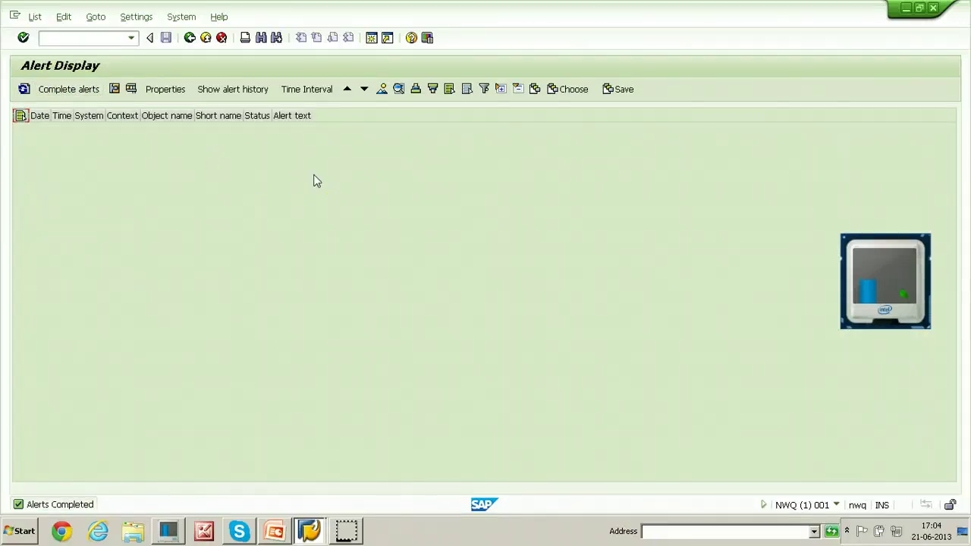
Step: Show the alert history to review the status of the completed alerts, and return to the monitor tree
click(221, 94)
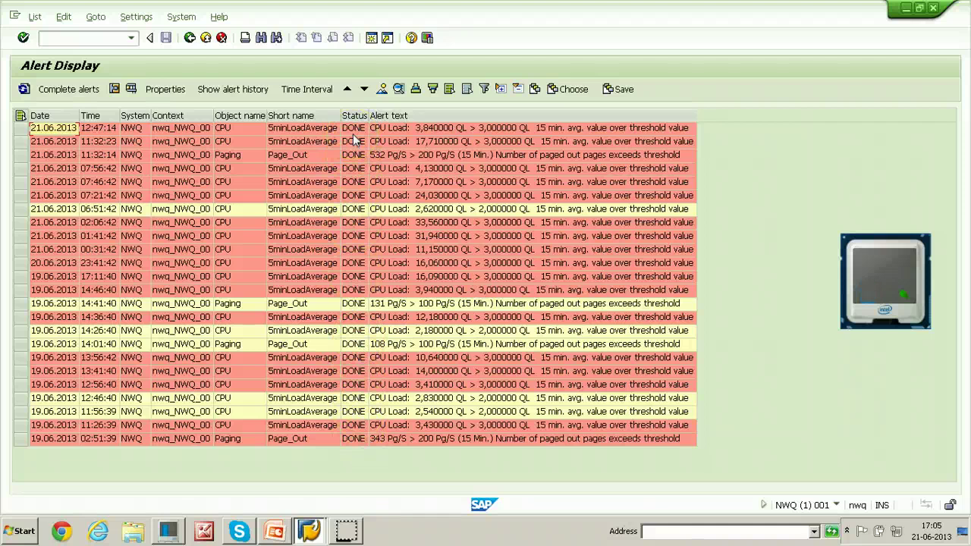
click(189, 37)
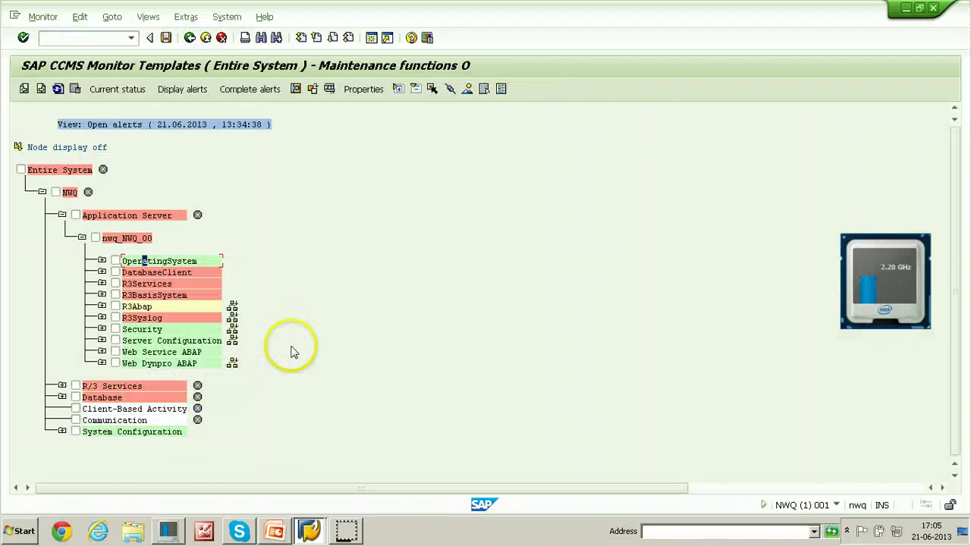